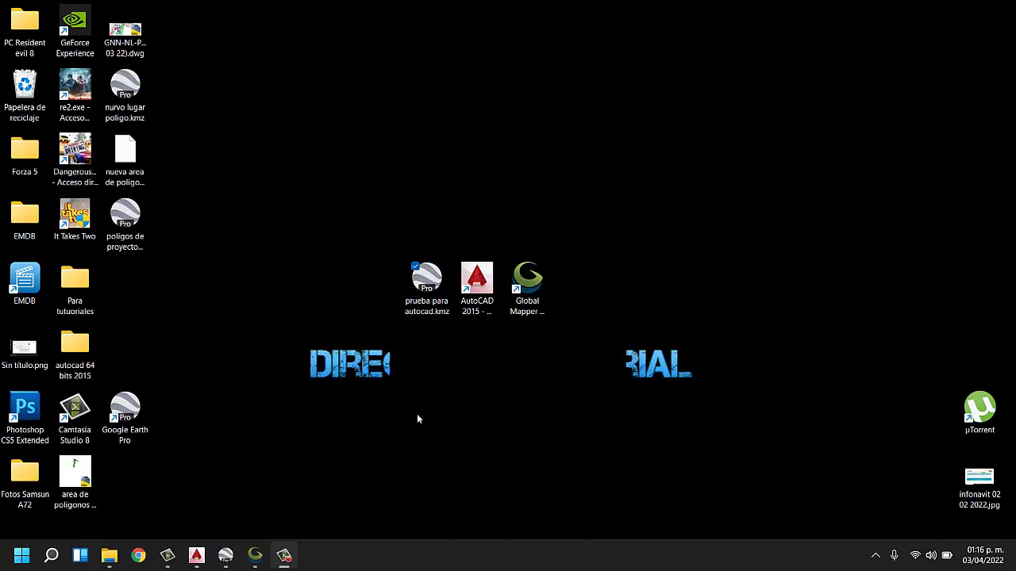
Step: Zoom in on the project polygons and delete the punto 2 placemark
{"action": "left_click", "coordinate": [226, 560]}
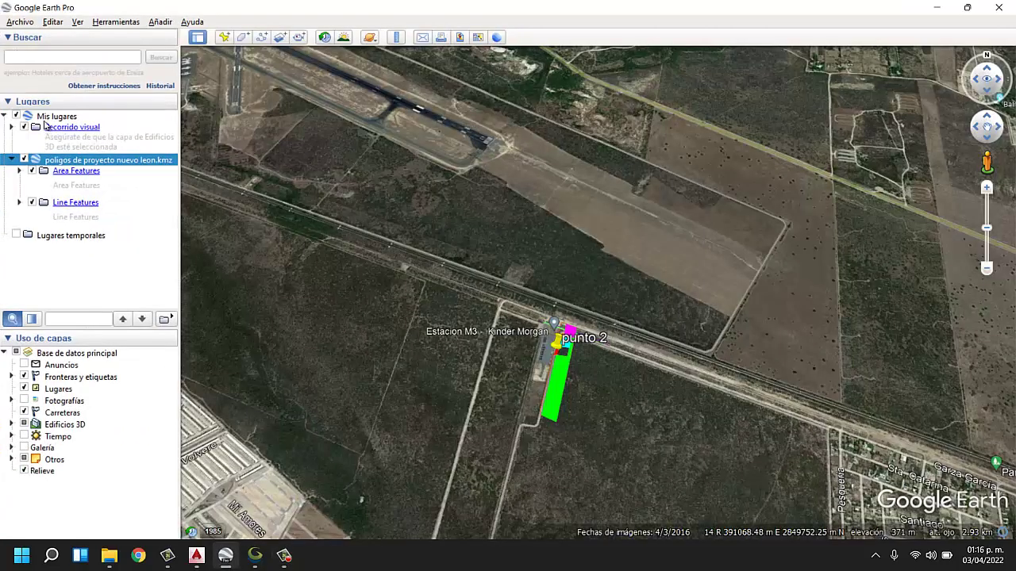
{"action": "left_click", "coordinate": [46, 118]}
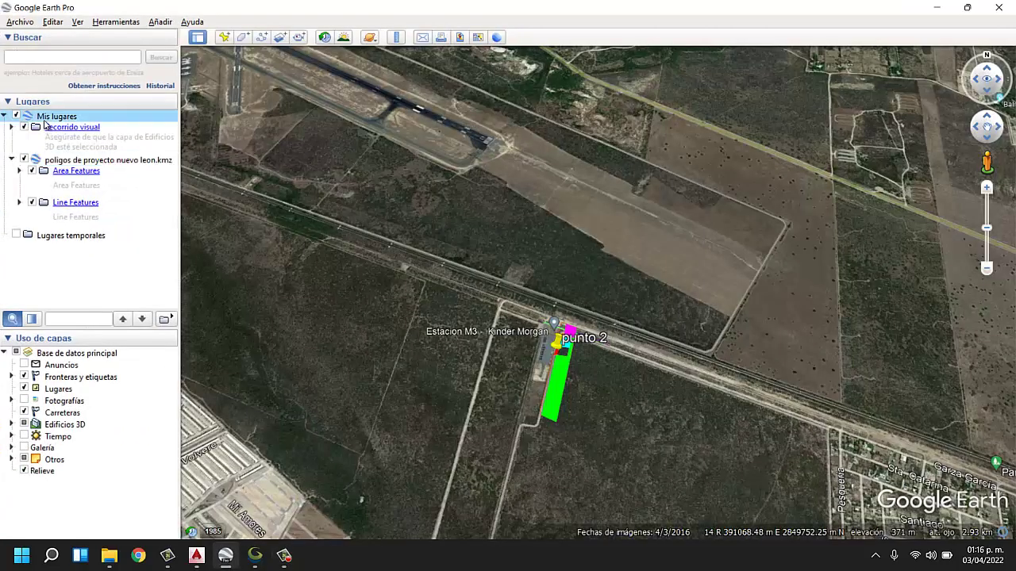
{"action": "double_click", "coordinate": [548, 370]}
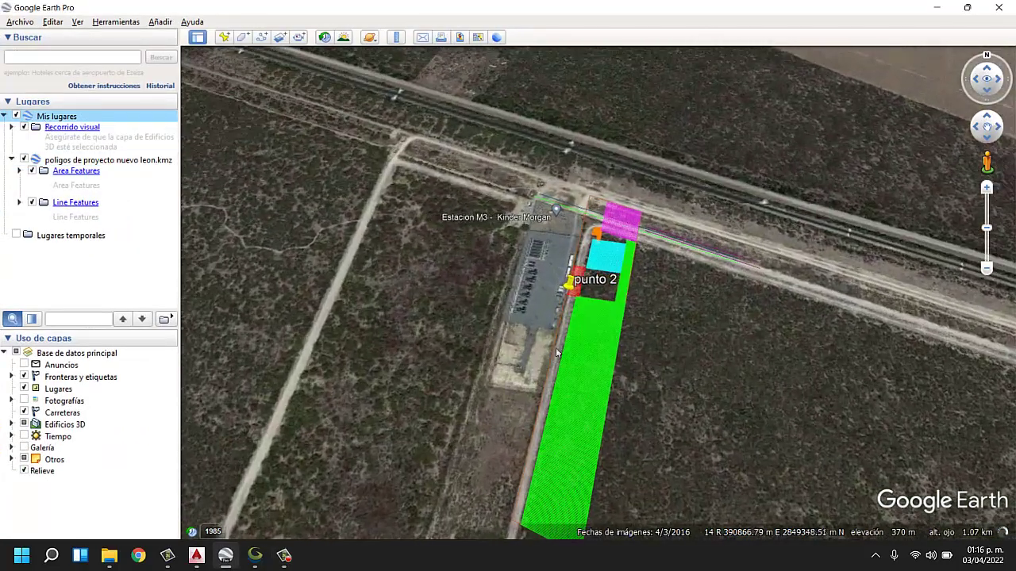
{"action": "right_click", "coordinate": [568, 281]}
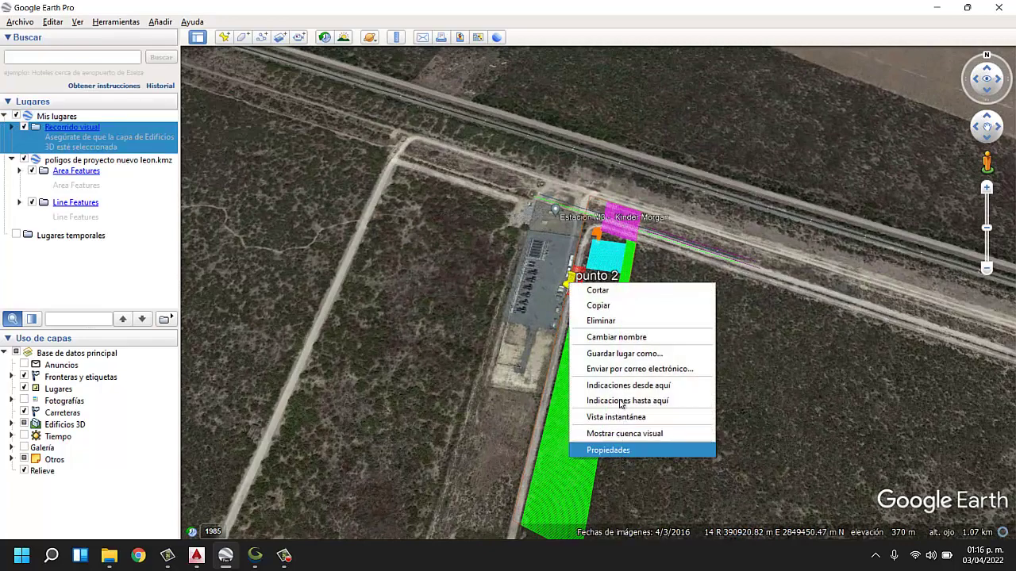
{"action": "left_click", "coordinate": [601, 321]}
{"action": "left_click", "coordinate": [522, 321]}
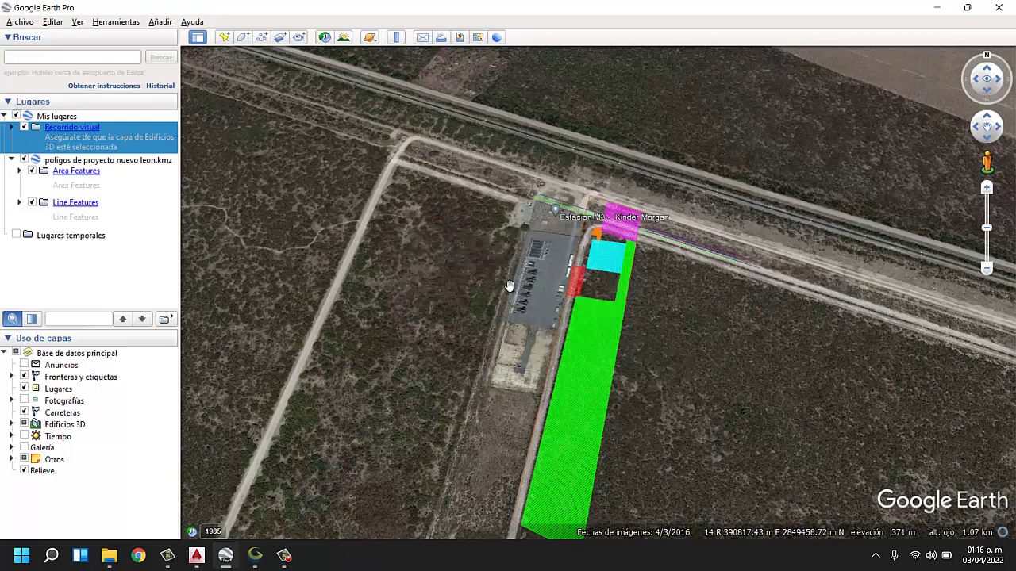
{"action": "left_click_drag", "start_coordinate": [532, 318], "coordinate": [440, 288]}
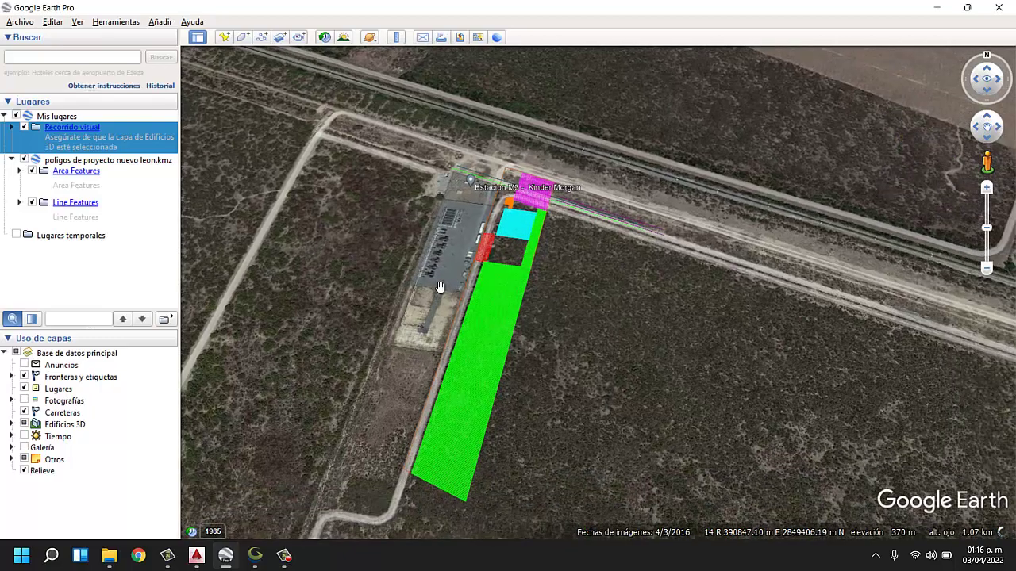
{"action": "scroll", "coordinate": [439, 287], "scroll_direction": "down", "scroll_amount": 2}
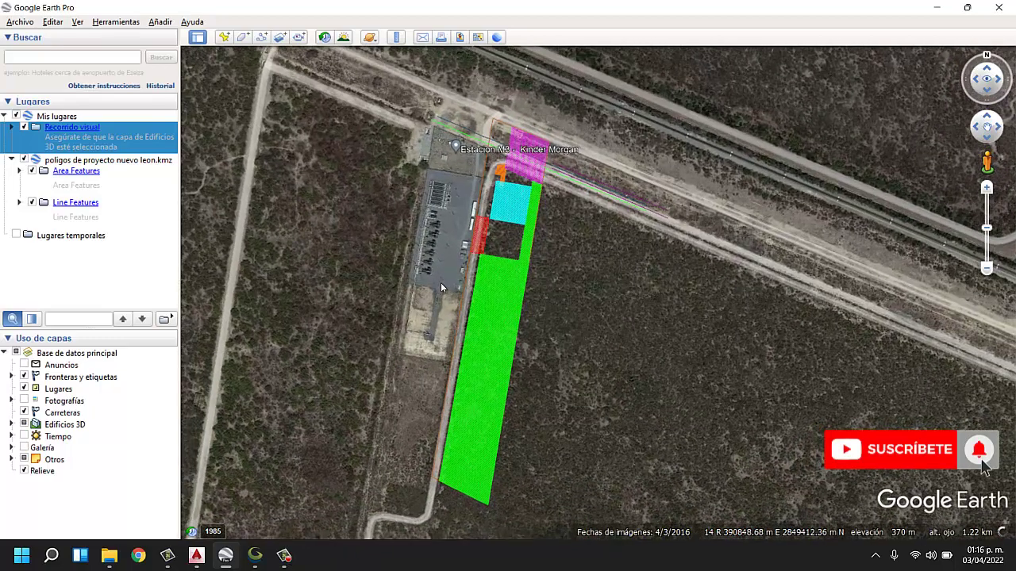
{"action": "scroll", "coordinate": [442, 287], "scroll_direction": "down", "scroll_amount": 3}
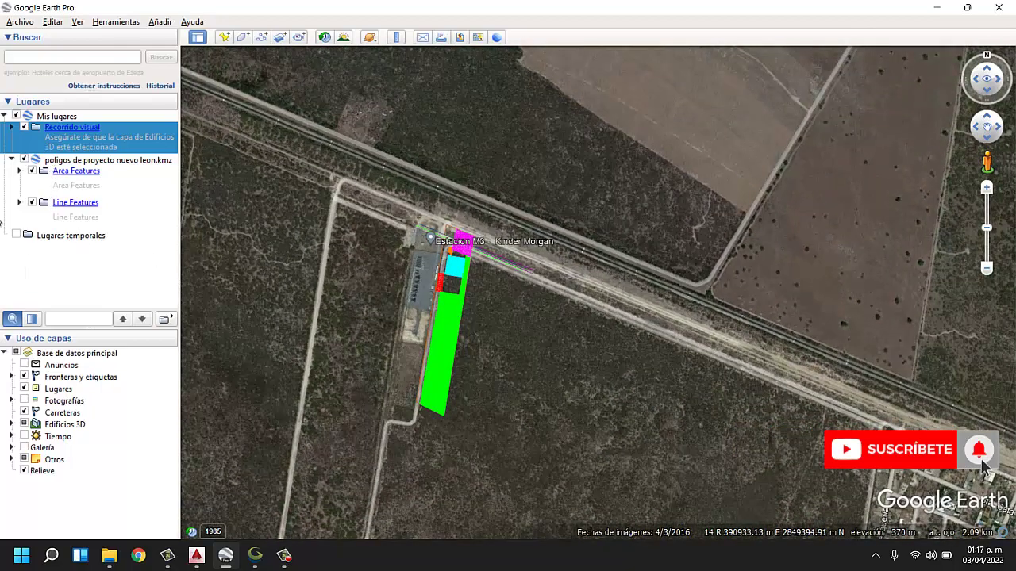
Step: Turn on the Lugares temporales folder and centre the view on the Estación M3 site
{"action": "left_click", "coordinate": [11, 128]}
{"action": "left_click", "coordinate": [12, 126]}
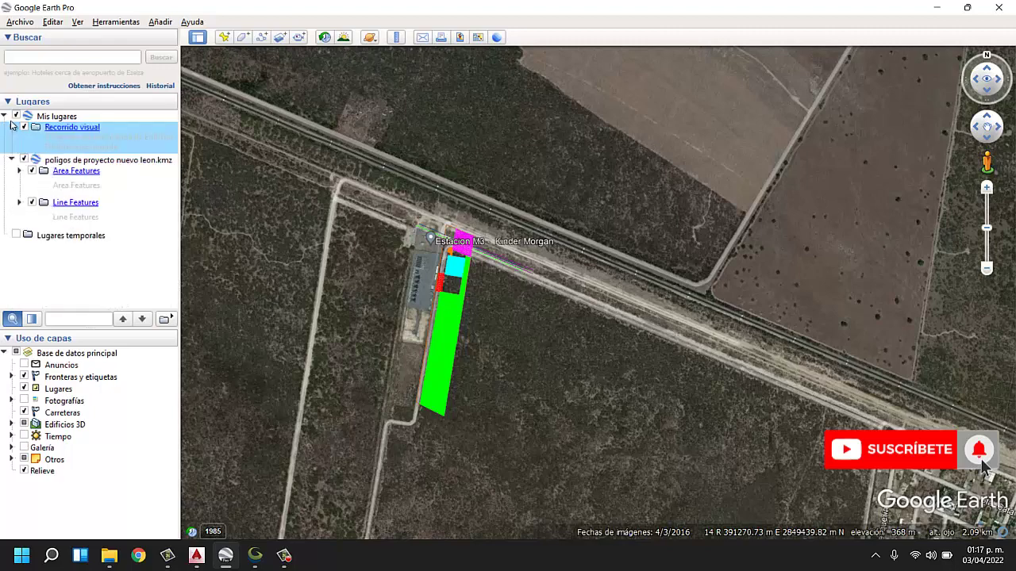
{"action": "left_click", "coordinate": [6, 117]}
{"action": "left_click", "coordinate": [5, 116]}
{"action": "left_click", "coordinate": [16, 235]}
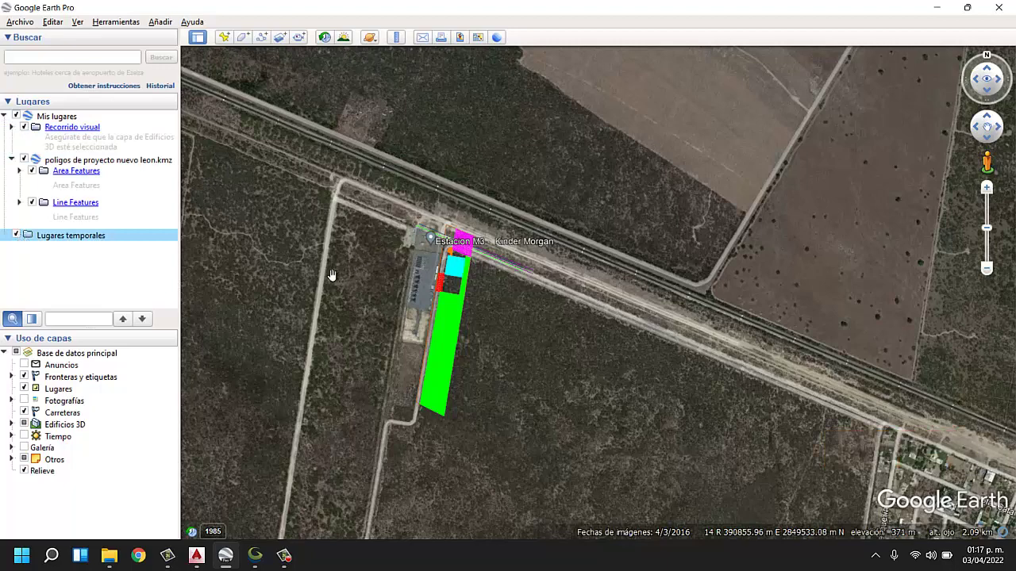
{"action": "mouse_move", "coordinate": [332, 278]}
{"action": "left_mouse_down"}
{"action": "mouse_move", "coordinate": [390, 272]}
{"action": "mouse_move", "coordinate": [553, 329]}
{"action": "left_mouse_up"}
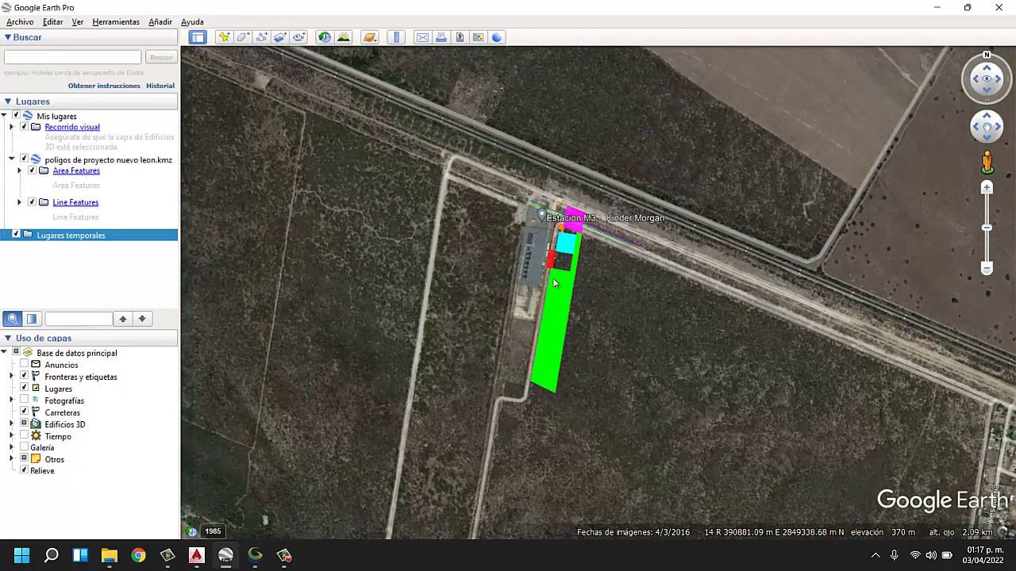
{"action": "left_click", "coordinate": [554, 271]}
{"action": "right_click", "coordinate": [554, 272]}
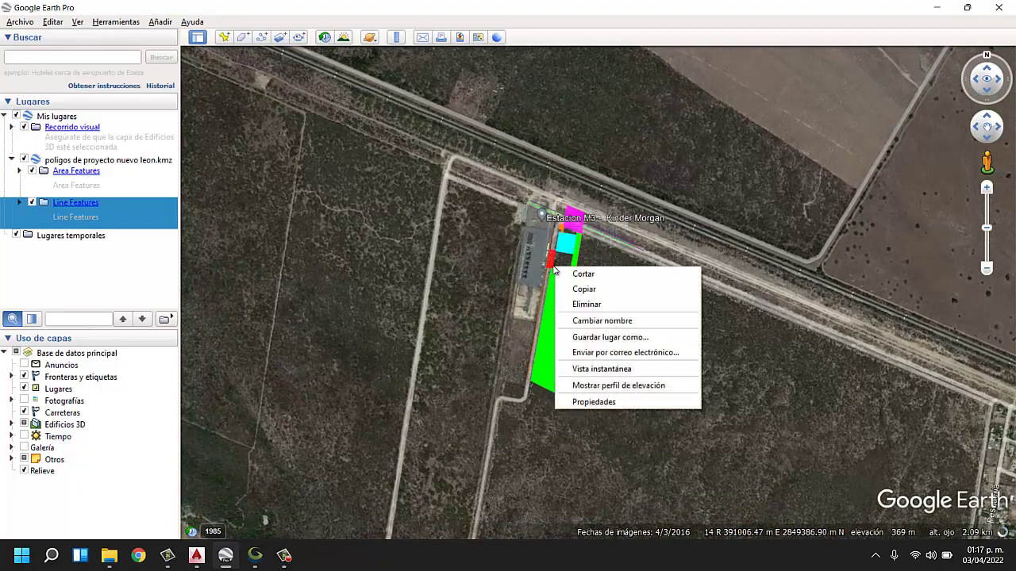
{"action": "left_click", "coordinate": [10, 161]}
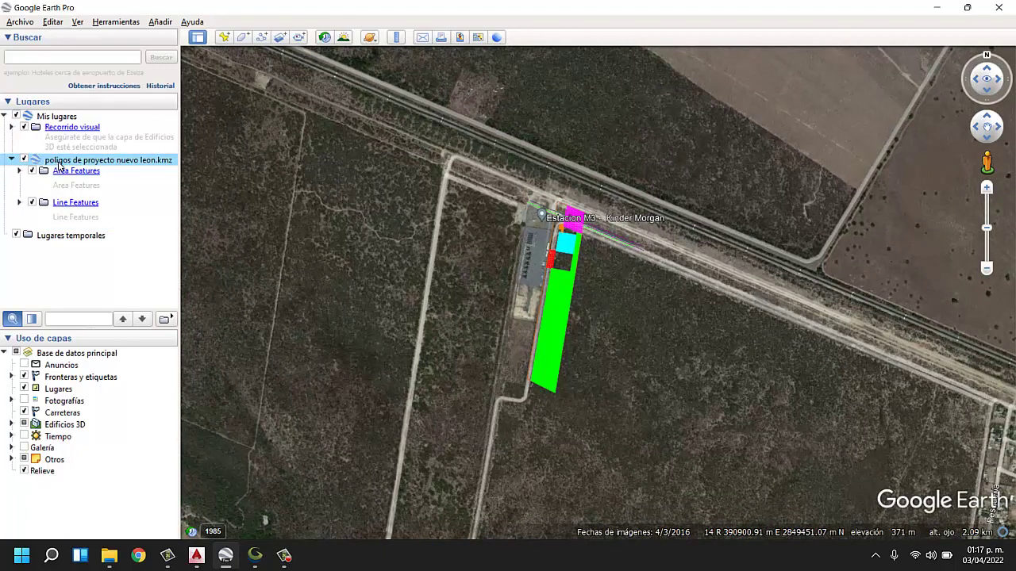
Step: Save the project kmz layer as nuevo prueba.kmz on Escritorio
{"action": "right_click", "coordinate": [59, 164]}
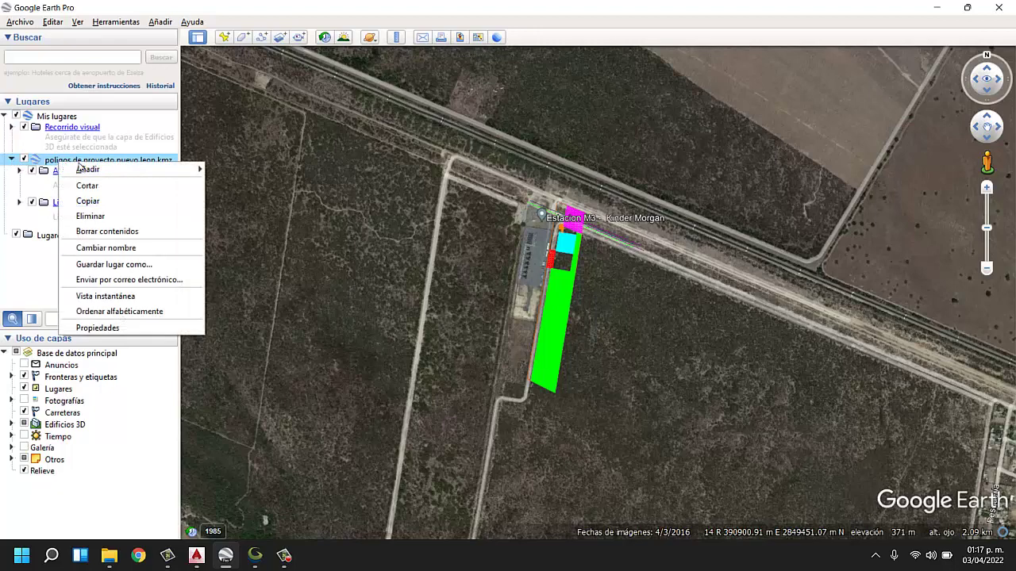
{"action": "left_click", "coordinate": [121, 271]}
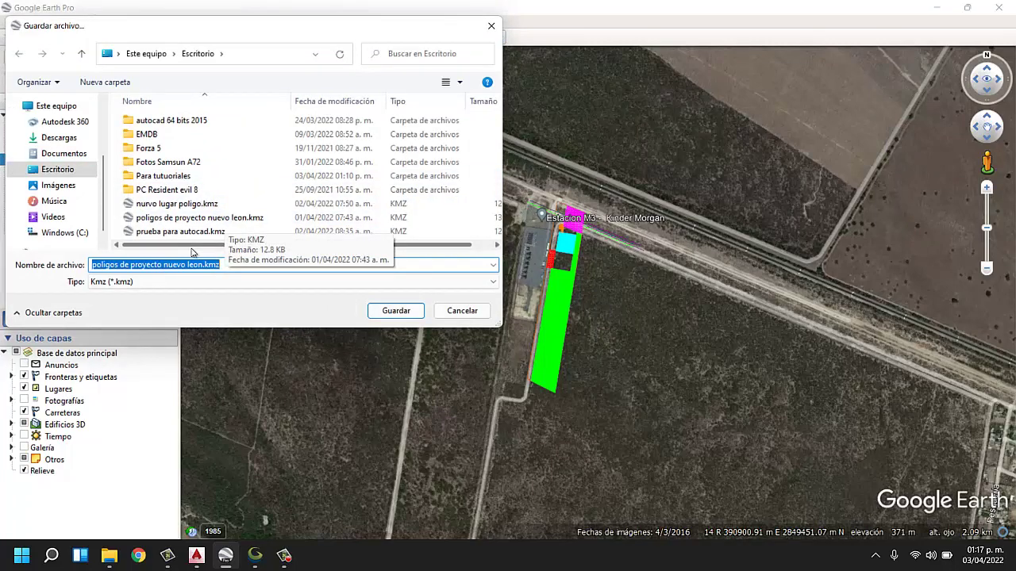
{"action": "type", "text": "nuevo prueba"}
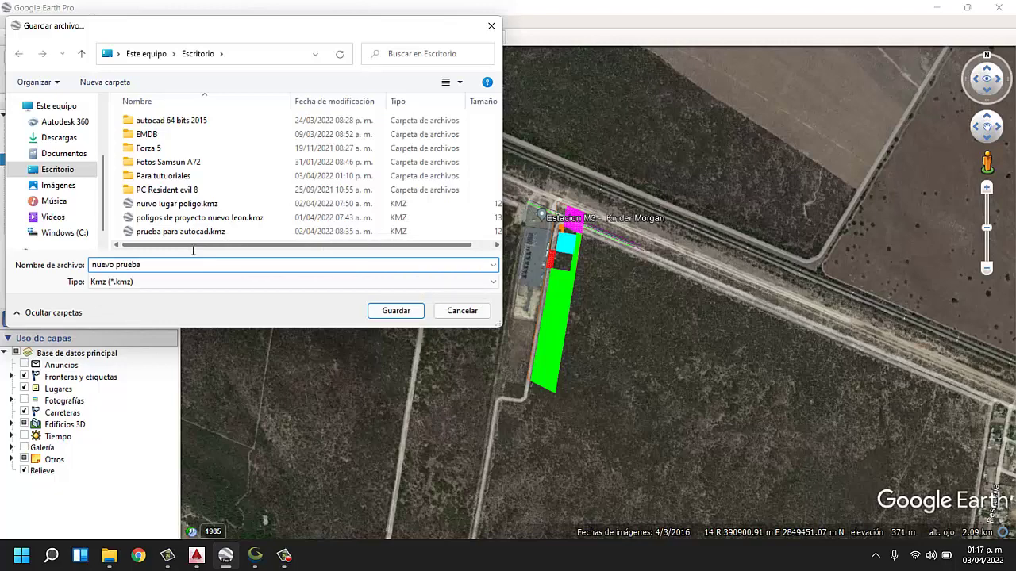
{"action": "left_click", "coordinate": [383, 313]}
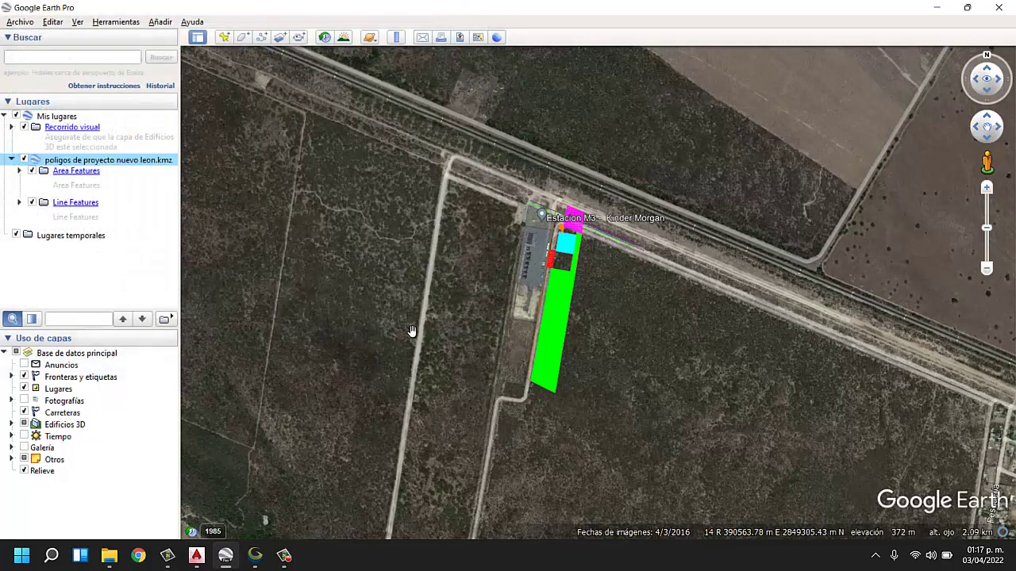
Step: Launch Global Mapper from the desktop and maximise its window
{"action": "left_click", "coordinate": [936, 7]}
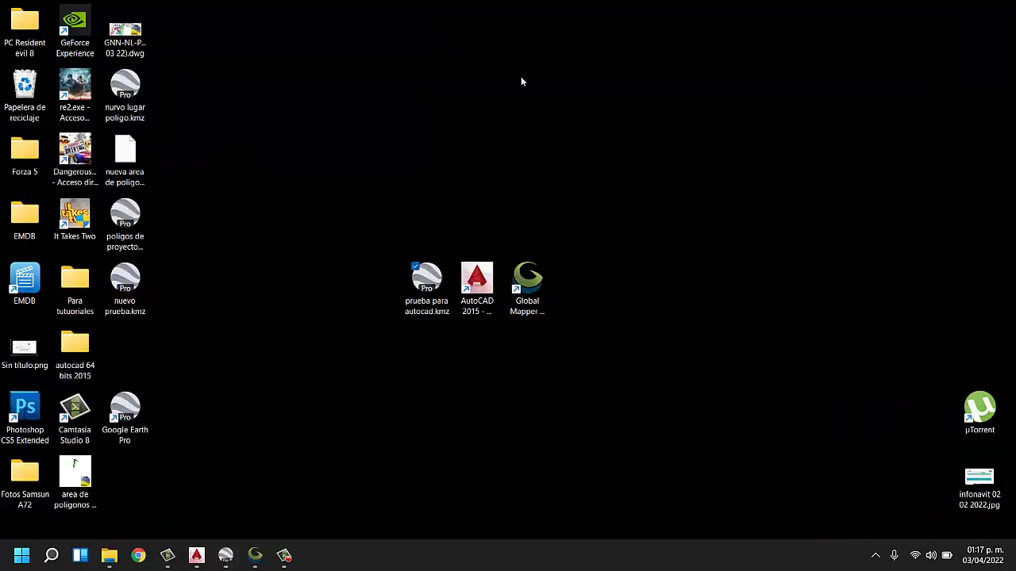
{"action": "left_click_drag", "start_coordinate": [125, 279], "coordinate": [589, 293]}
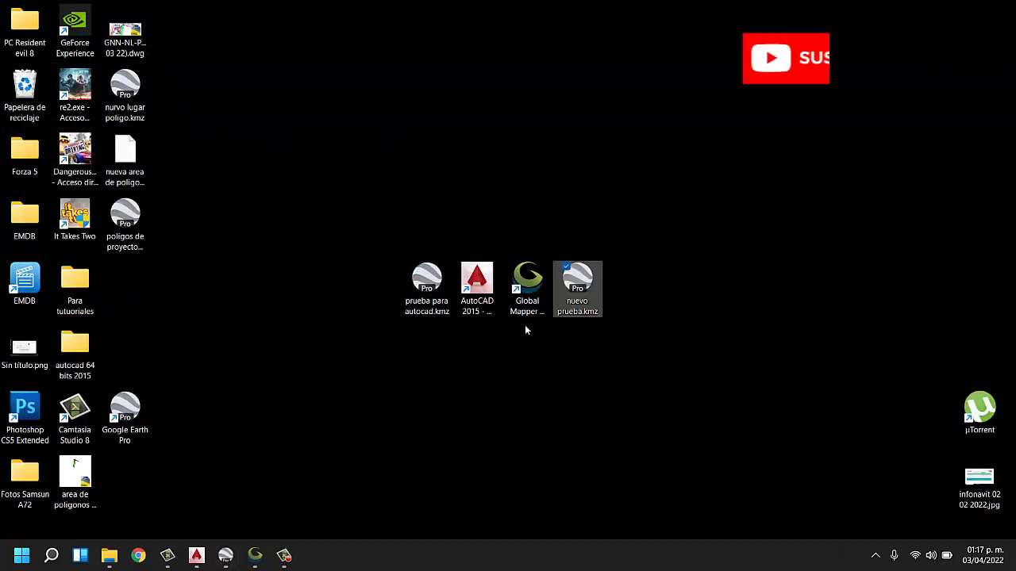
{"action": "left_click", "coordinate": [524, 304]}
{"action": "double_click", "coordinate": [528, 285]}
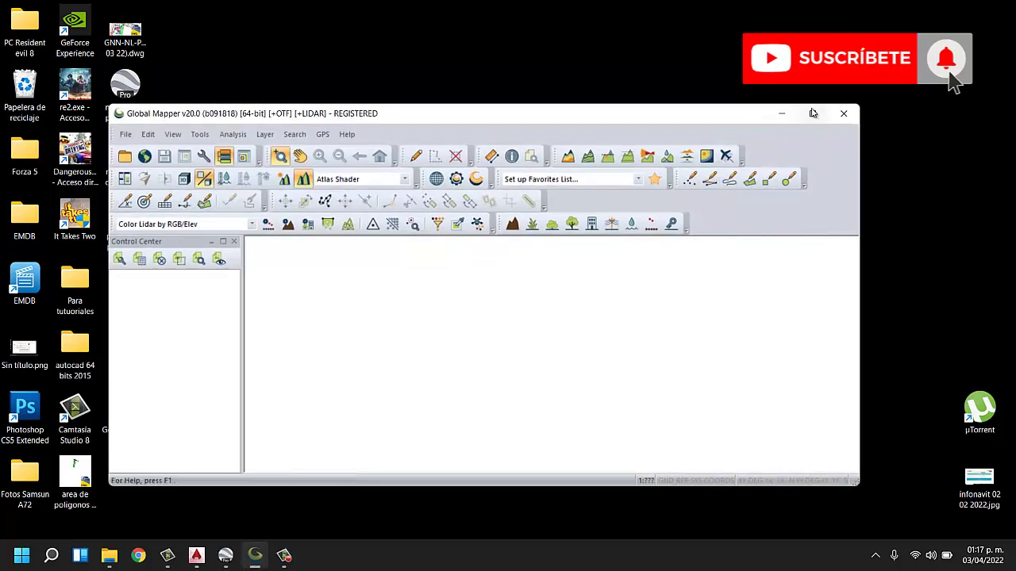
{"action": "left_click", "coordinate": [812, 113]}
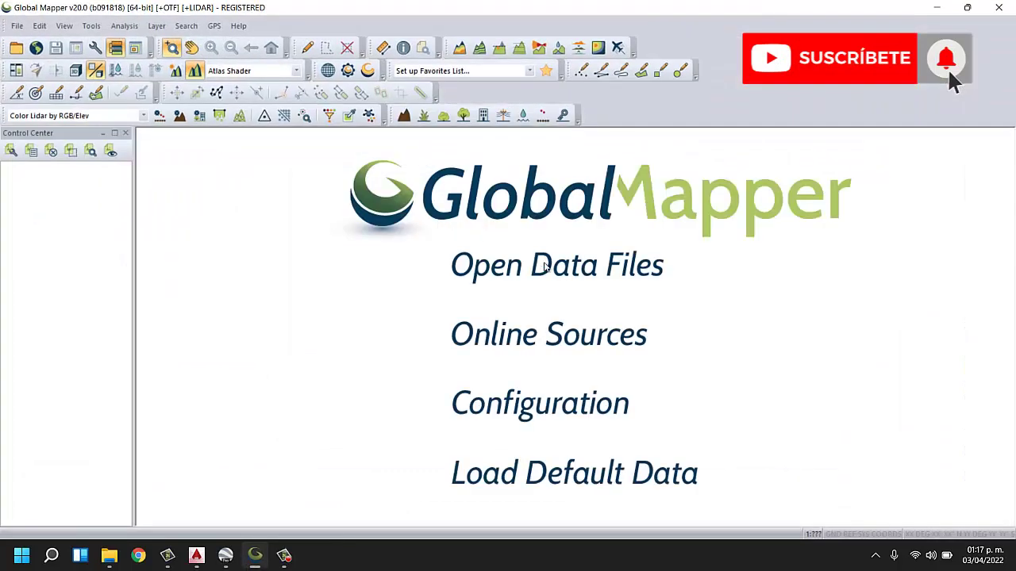
Step: Load nuevo prueba.kmz into the Global Mapper map view
{"action": "left_click", "coordinate": [545, 267]}
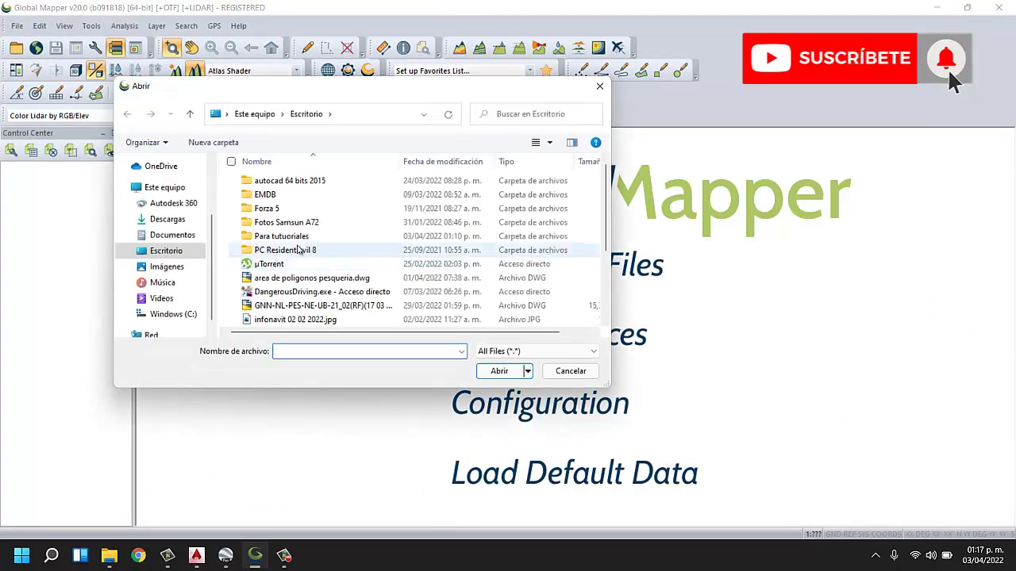
{"action": "mouse_move", "coordinate": [165, 251]}
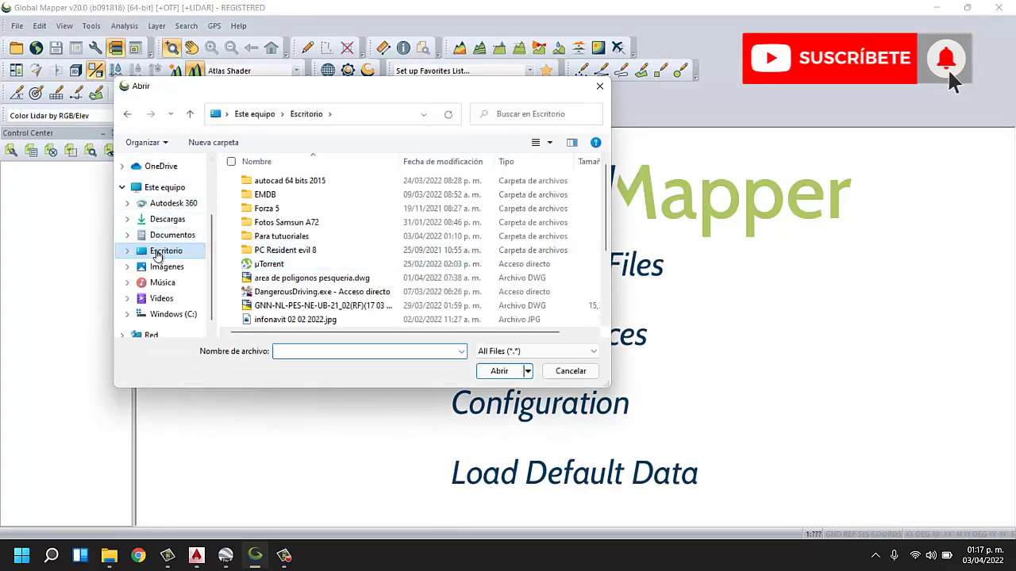
{"action": "scroll", "coordinate": [242, 292], "scroll_direction": "down", "scroll_amount": 3}
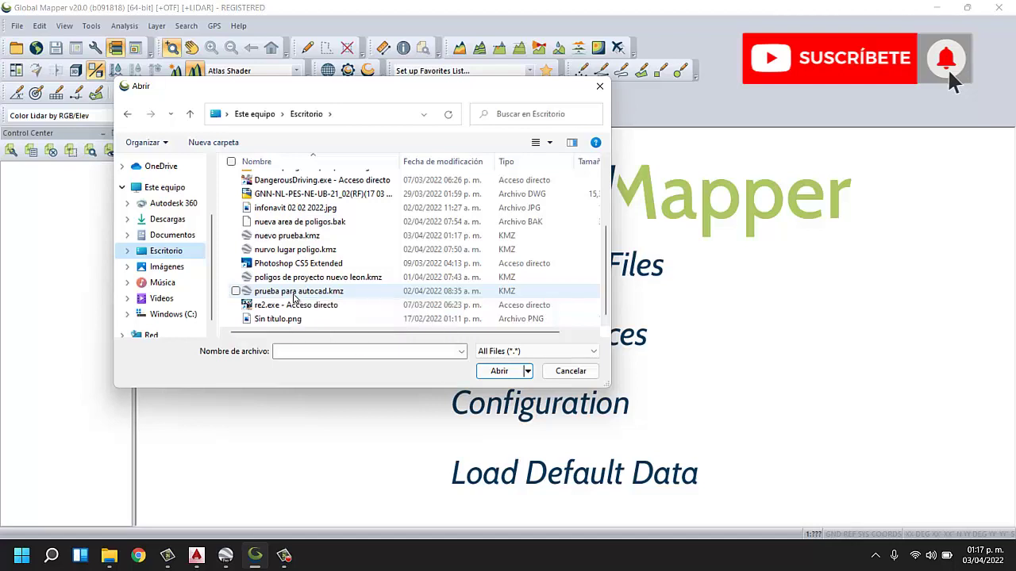
{"action": "left_click", "coordinate": [294, 292]}
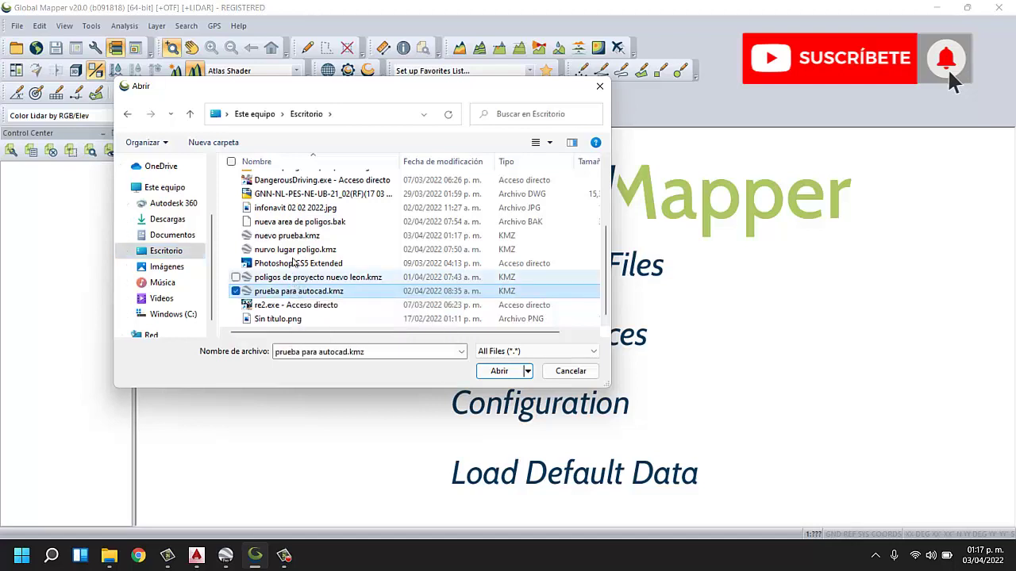
{"action": "left_click", "coordinate": [291, 236]}
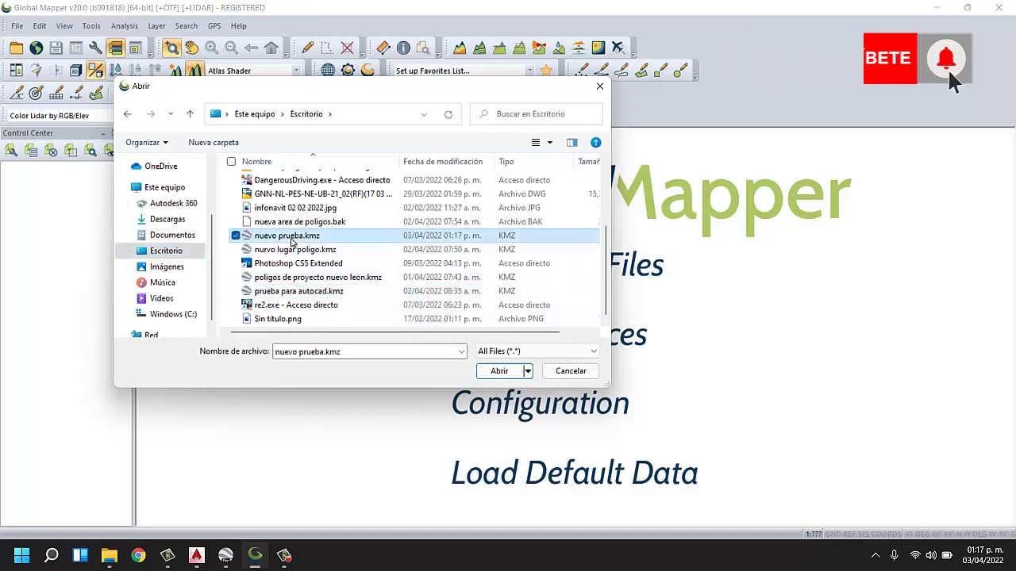
{"action": "left_click", "coordinate": [499, 372]}
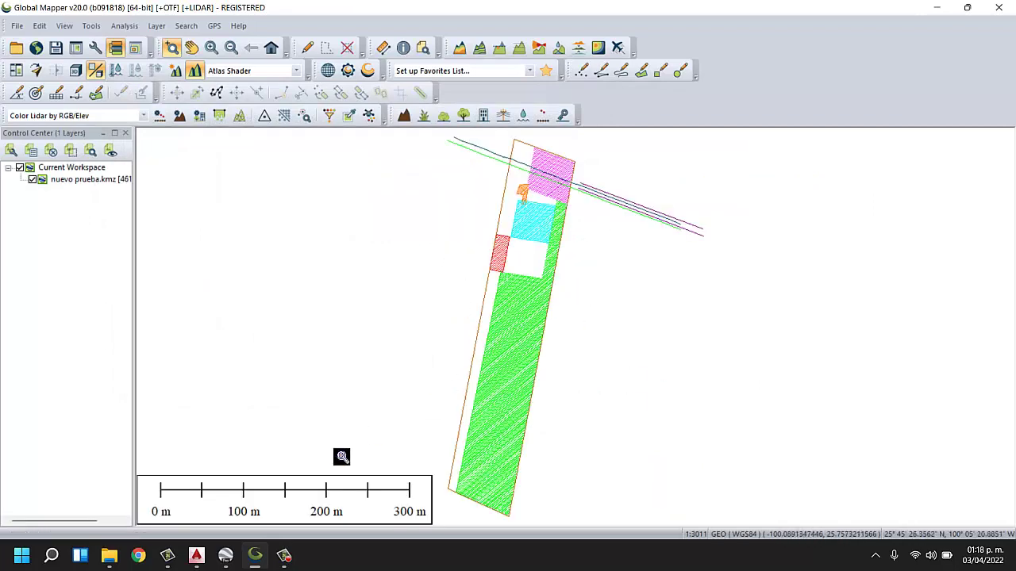
Step: Set Google Earth's lat./long. display to degrees, minutes, seconds
{"action": "left_click", "coordinate": [225, 555]}
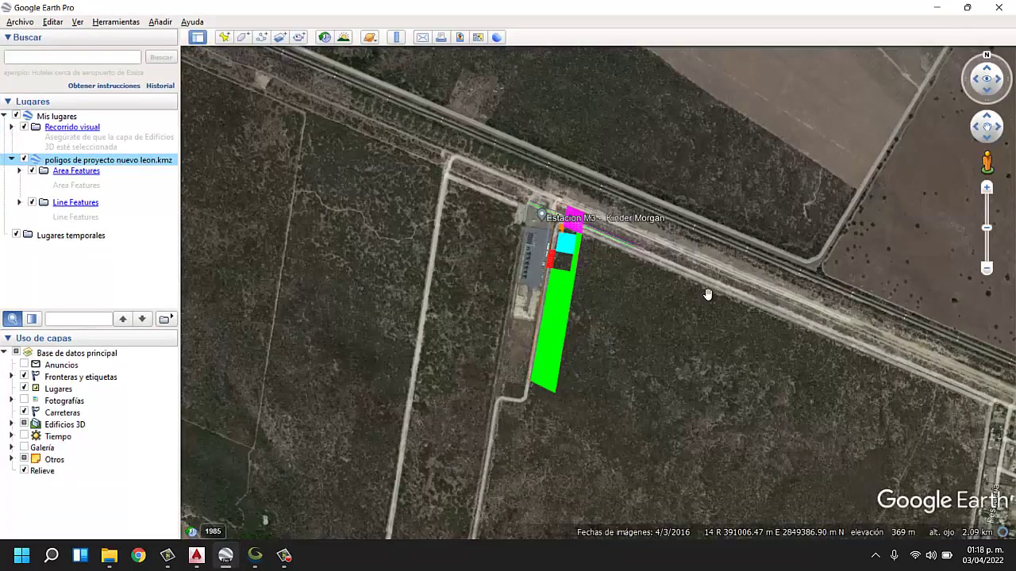
{"action": "left_click", "coordinate": [98, 27]}
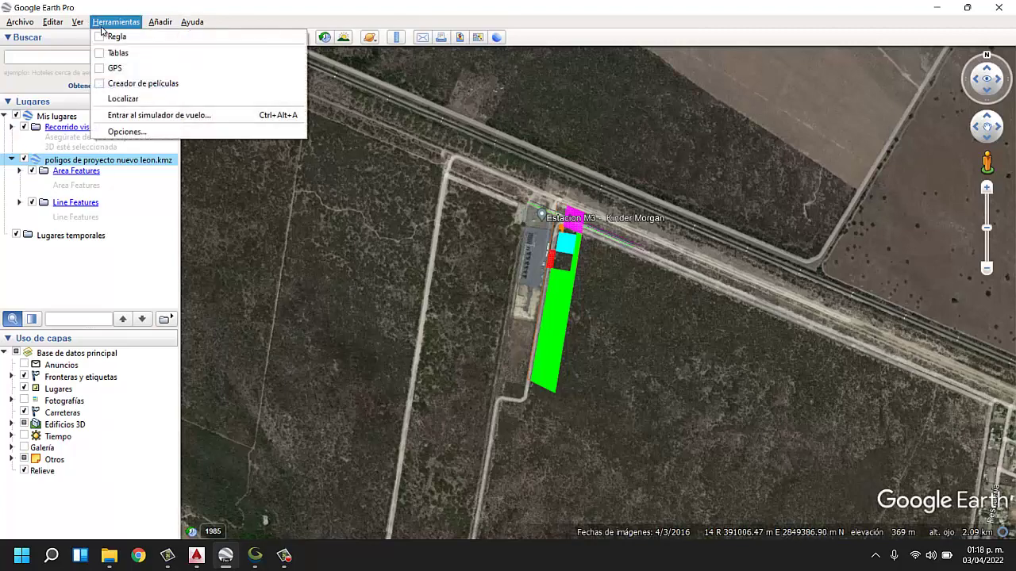
{"action": "left_click", "coordinate": [133, 134]}
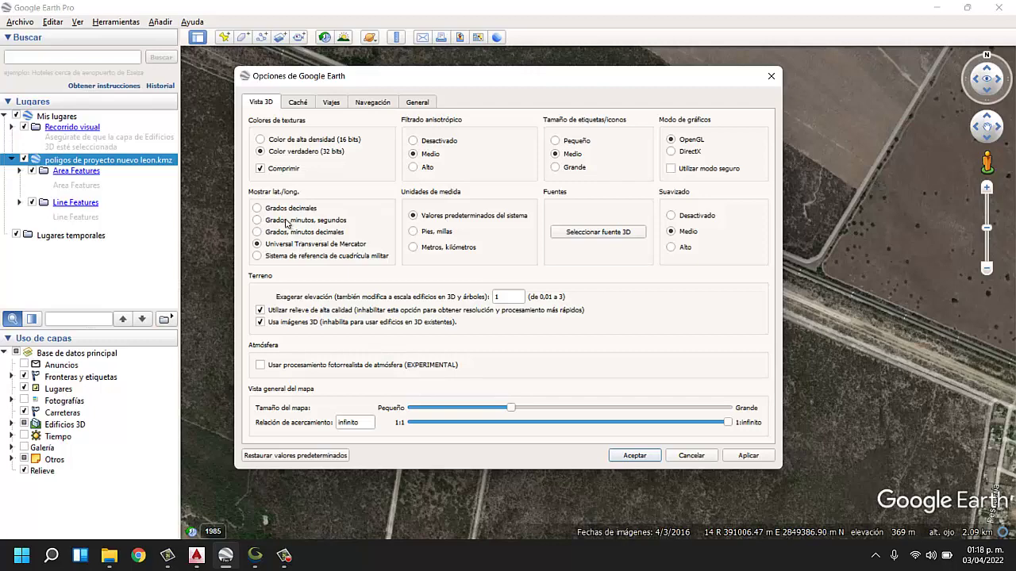
{"action": "left_click", "coordinate": [114, 23]}
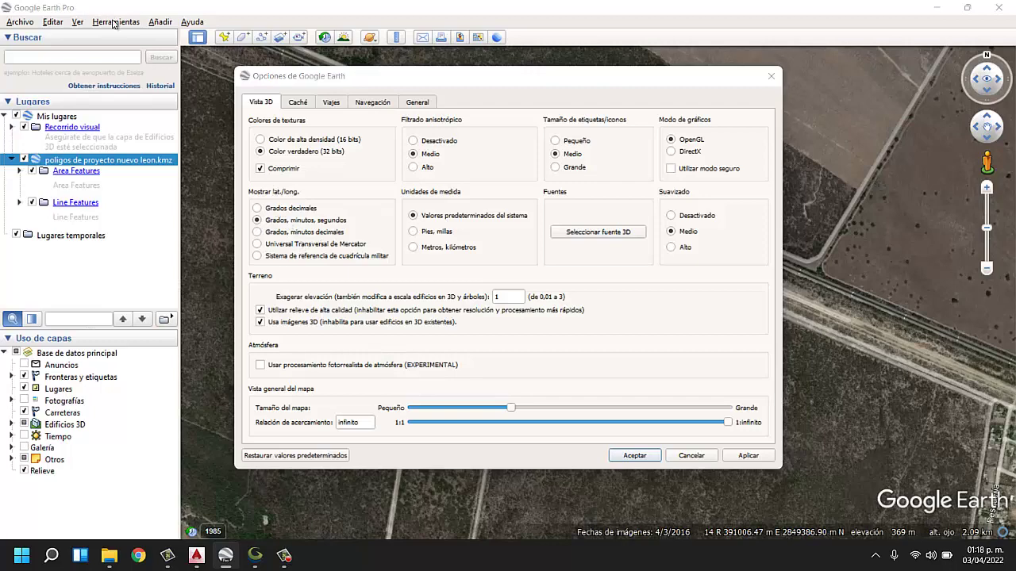
{"action": "left_click", "coordinate": [770, 77]}
{"action": "left_click", "coordinate": [116, 22]}
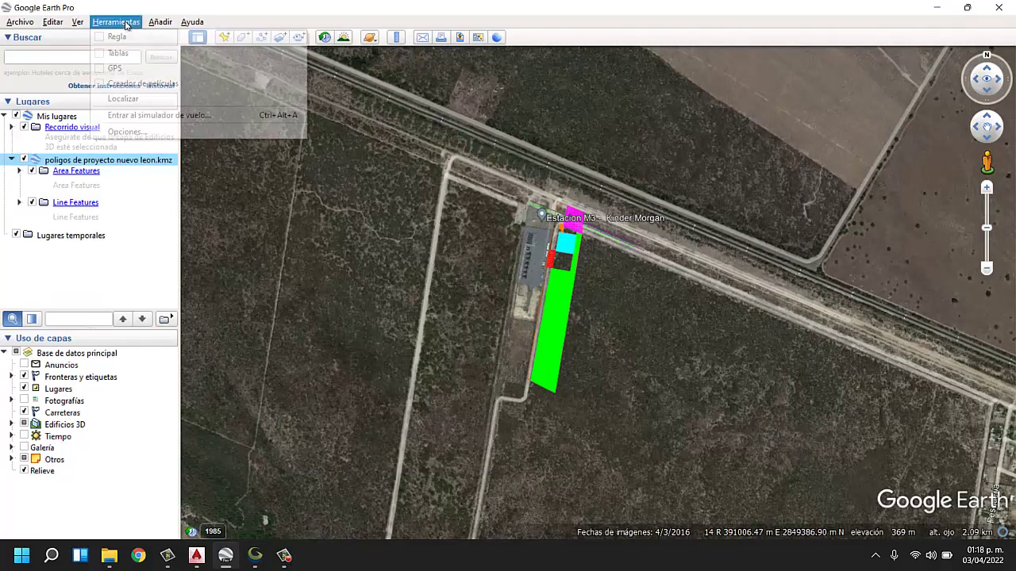
{"action": "left_click", "coordinate": [138, 137]}
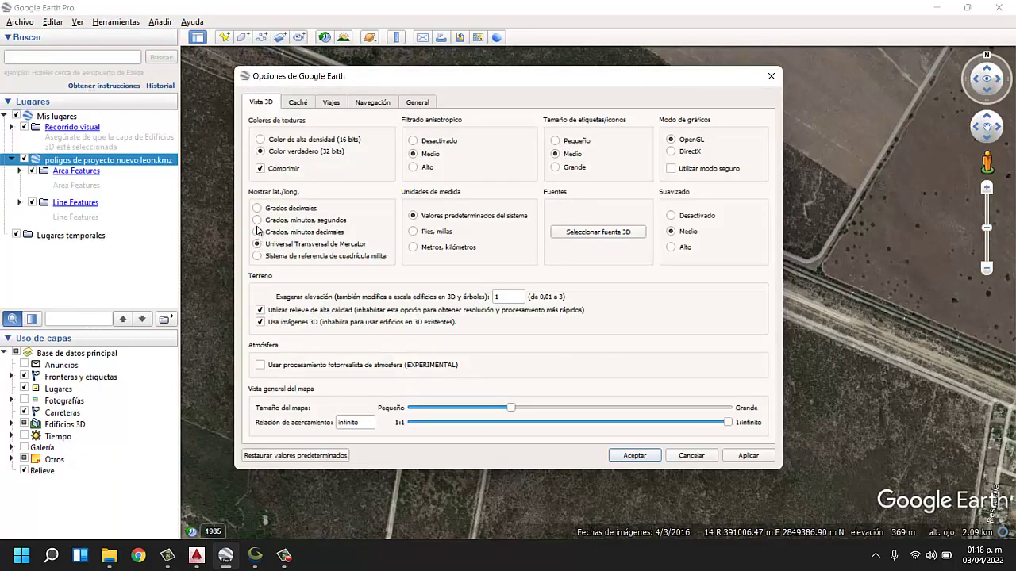
{"action": "left_click", "coordinate": [639, 460]}
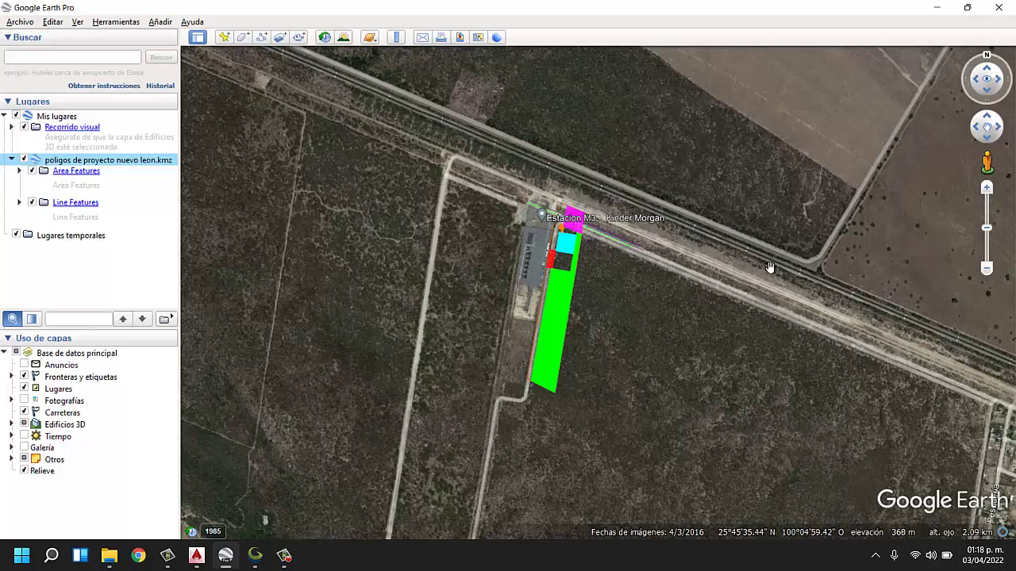
Step: Pan over other terrain, then switch the coordinate display to Universal Transversal de Mercator
{"action": "scroll", "coordinate": [614, 232], "scroll_direction": "down", "scroll_amount": 3}
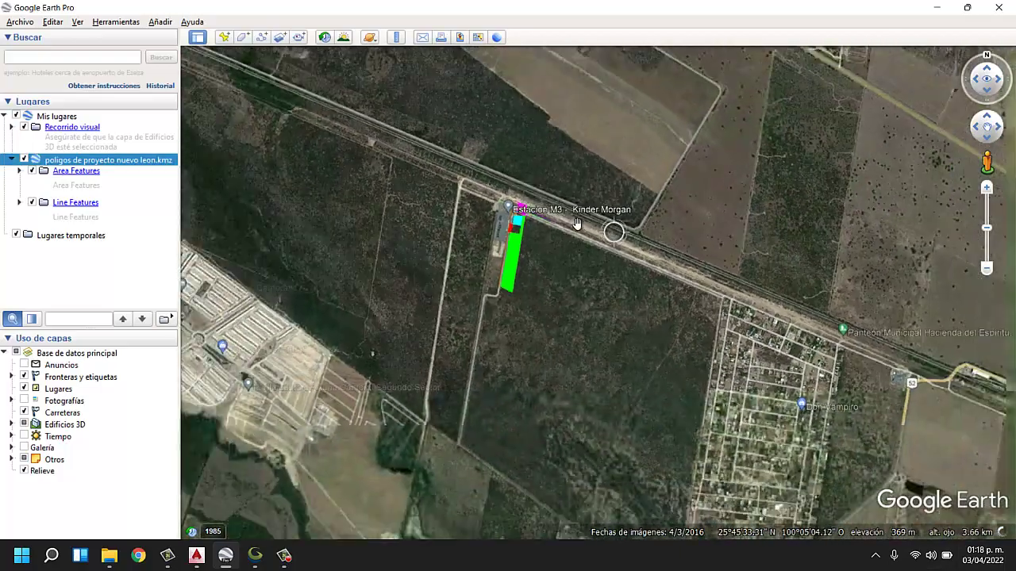
{"action": "scroll", "coordinate": [612, 231], "scroll_direction": "down", "scroll_amount": 3}
{"action": "left_click_drag", "start_coordinate": [612, 230], "coordinate": [639, 265]}
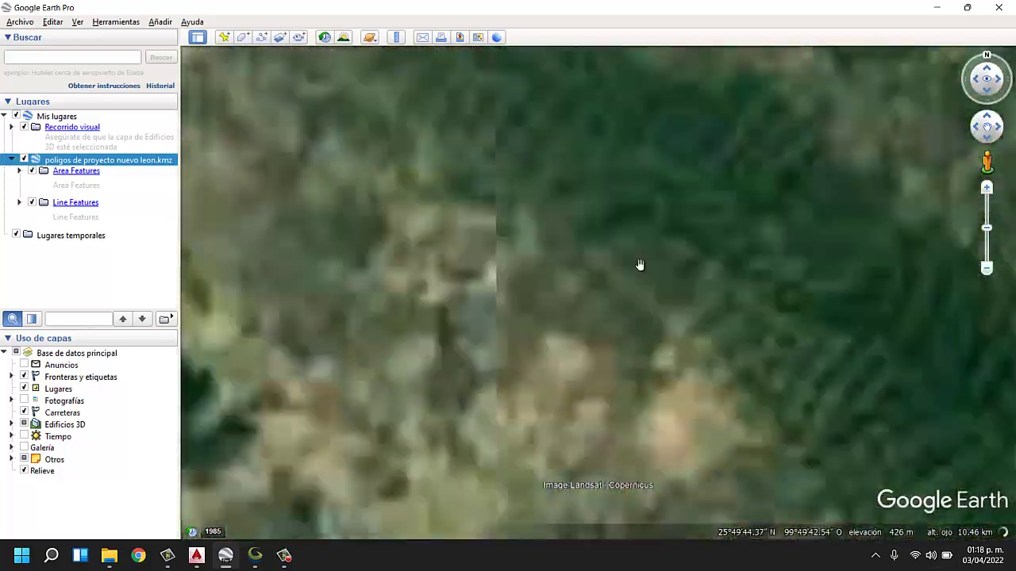
{"action": "left_click_drag", "start_coordinate": [776, 264], "coordinate": [329, 403]}
{"action": "left_click_drag", "start_coordinate": [668, 265], "coordinate": [132, 284]}
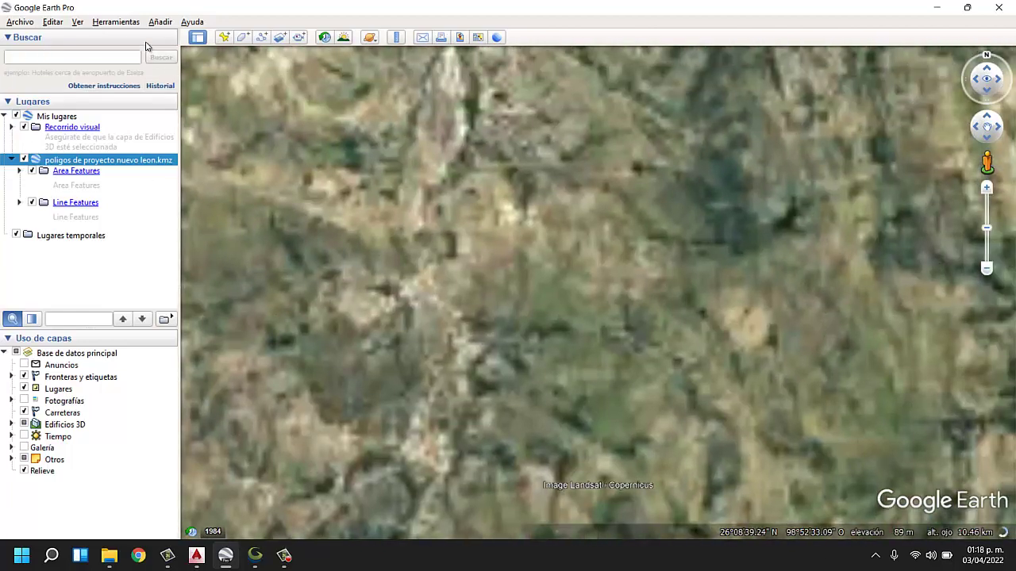
{"action": "left_click", "coordinate": [123, 22]}
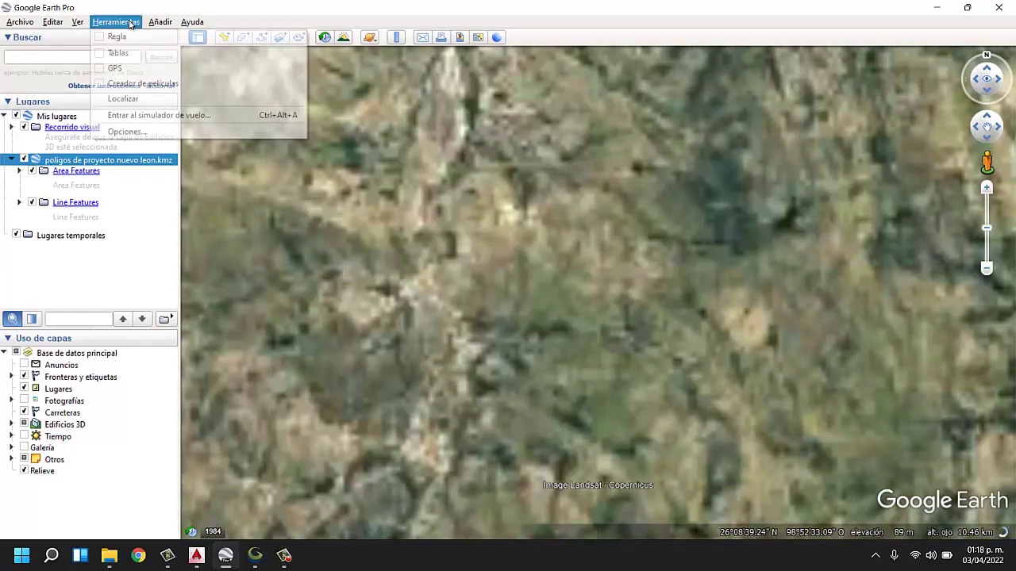
{"action": "left_click", "coordinate": [125, 132]}
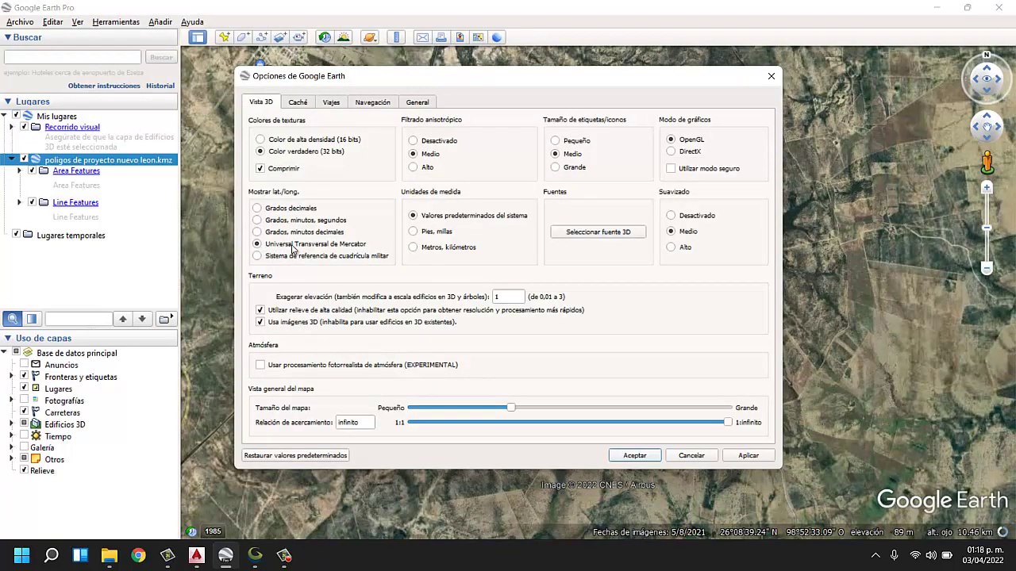
{"action": "left_click", "coordinate": [643, 456]}
{"action": "left_click_drag", "start_coordinate": [812, 328], "coordinate": [418, 315]}
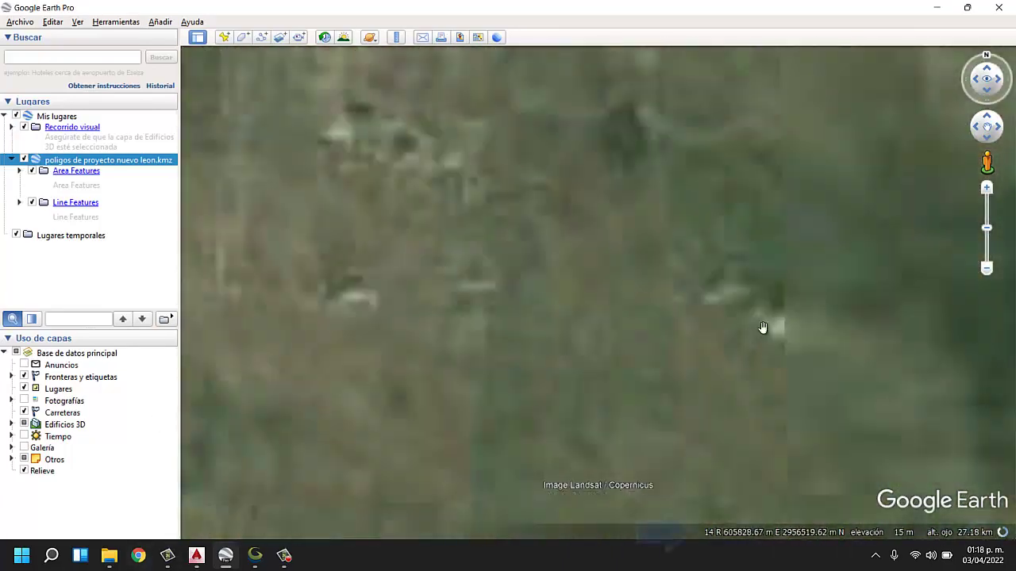
Step: Pan east over the ocean watching the UTM zone change, then fly back to the project kmz
{"action": "mouse_move", "coordinate": [762, 329]}
{"action": "left_mouse_down"}
{"action": "mouse_move", "coordinate": [630, 316]}
{"action": "mouse_move", "coordinate": [281, 423]}
{"action": "left_mouse_up"}
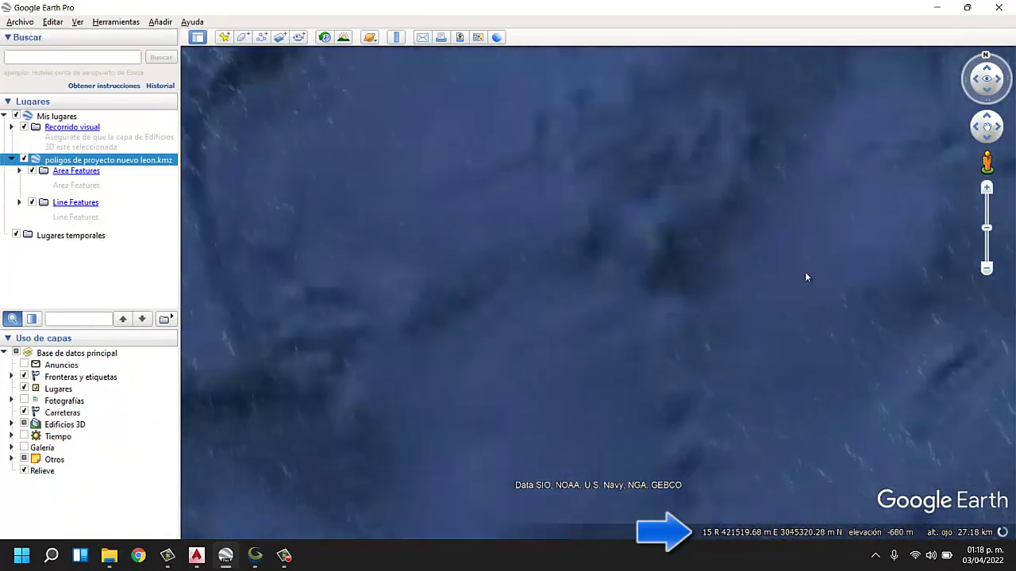
{"action": "left_click_drag", "start_coordinate": [805, 277], "coordinate": [19, 276]}
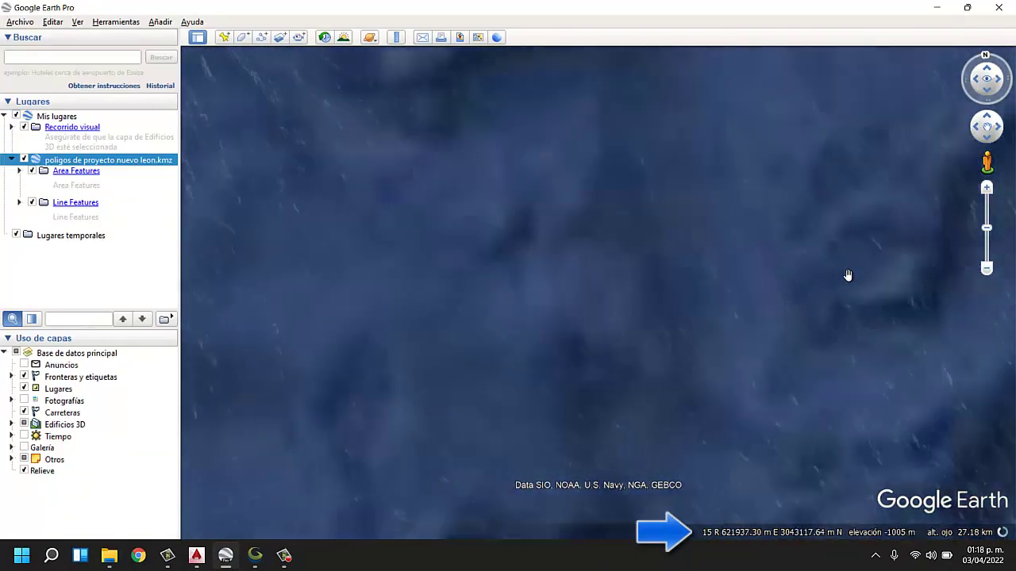
{"action": "left_click_drag", "start_coordinate": [846, 274], "coordinate": [699, 190]}
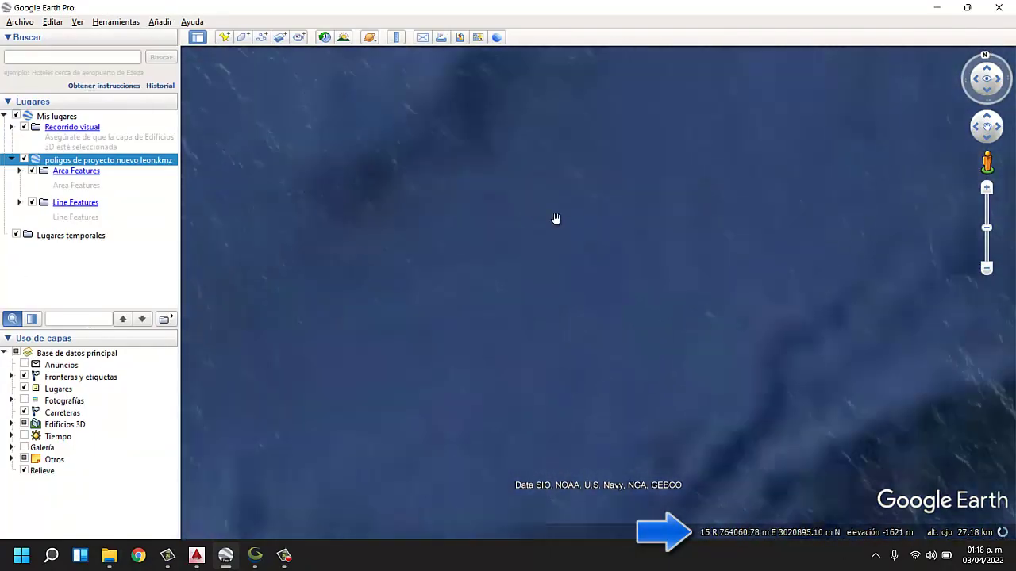
{"action": "scroll", "coordinate": [544, 238], "scroll_direction": "down", "scroll_amount": 5}
{"action": "scroll", "coordinate": [528, 236], "scroll_direction": "down", "scroll_amount": 3}
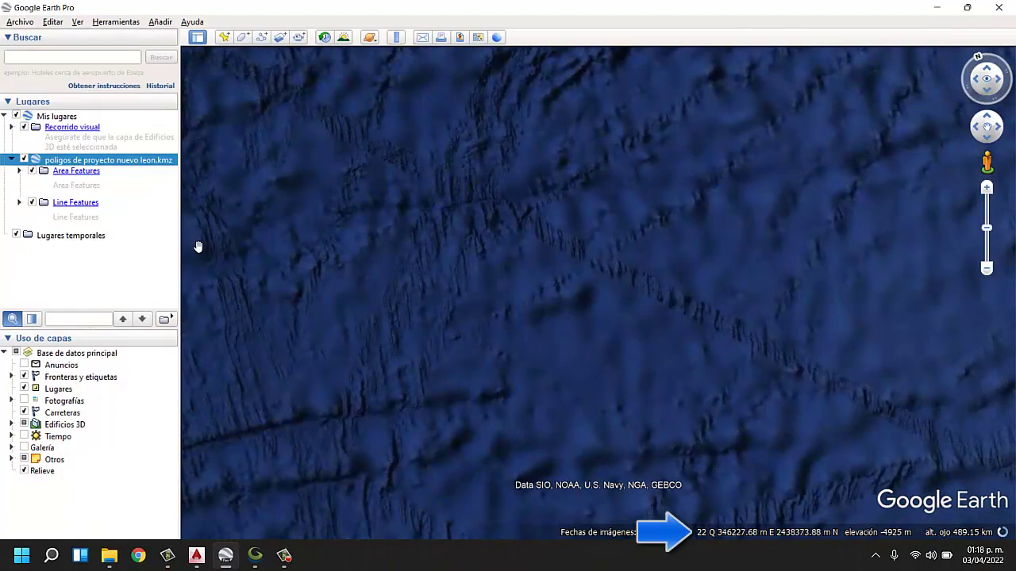
{"action": "double_click", "coordinate": [38, 160]}
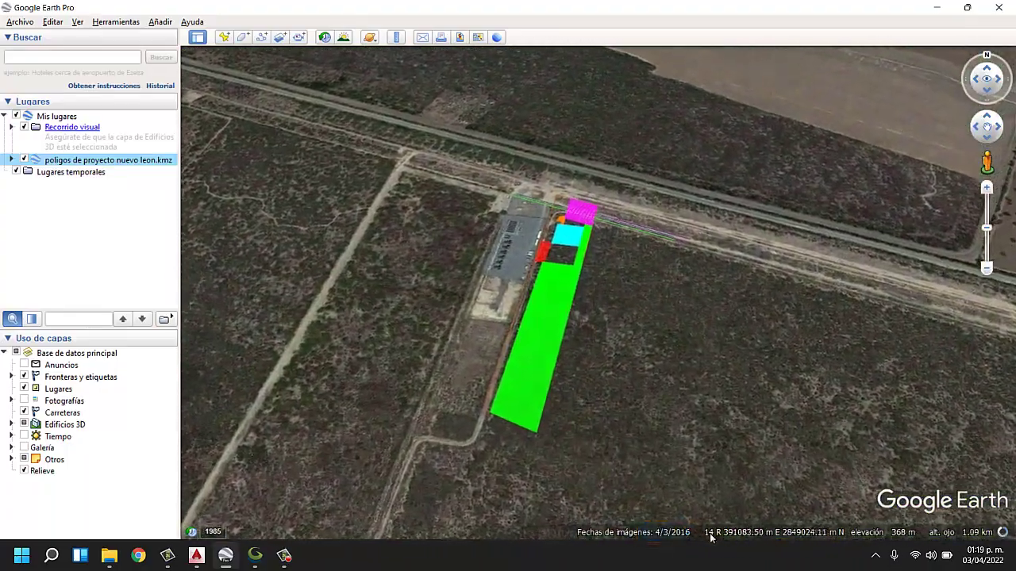
Step: Choose UTM as the map projection in Global Mapper's Configuration projection settings
{"action": "left_click", "coordinate": [936, 8]}
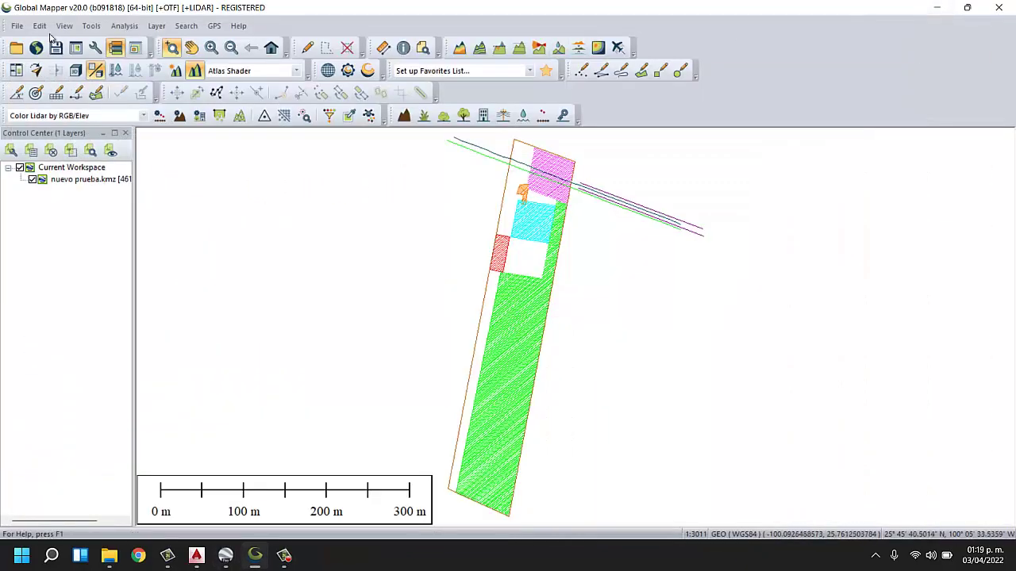
{"action": "left_click", "coordinate": [92, 27]}
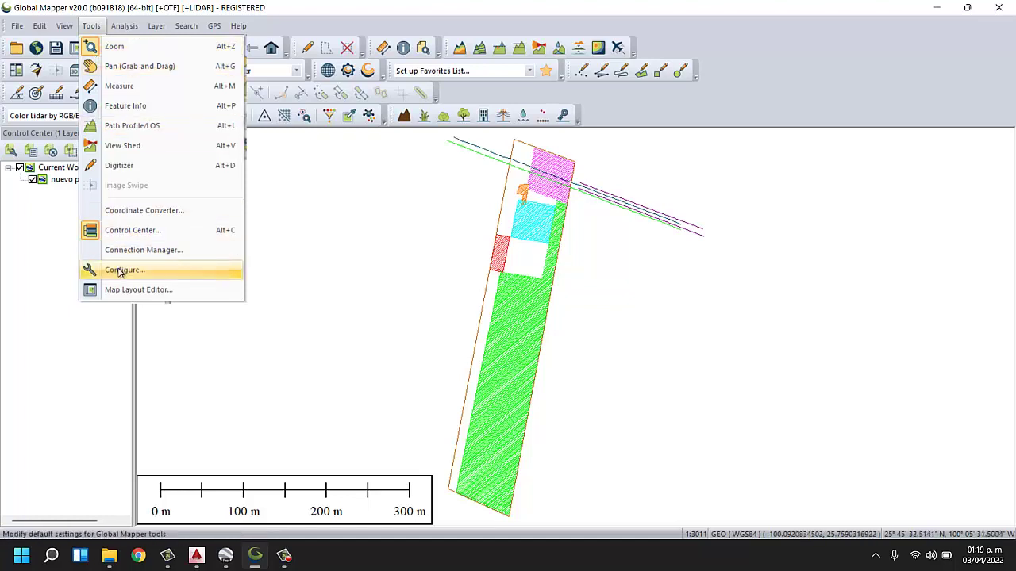
{"action": "left_click", "coordinate": [119, 270]}
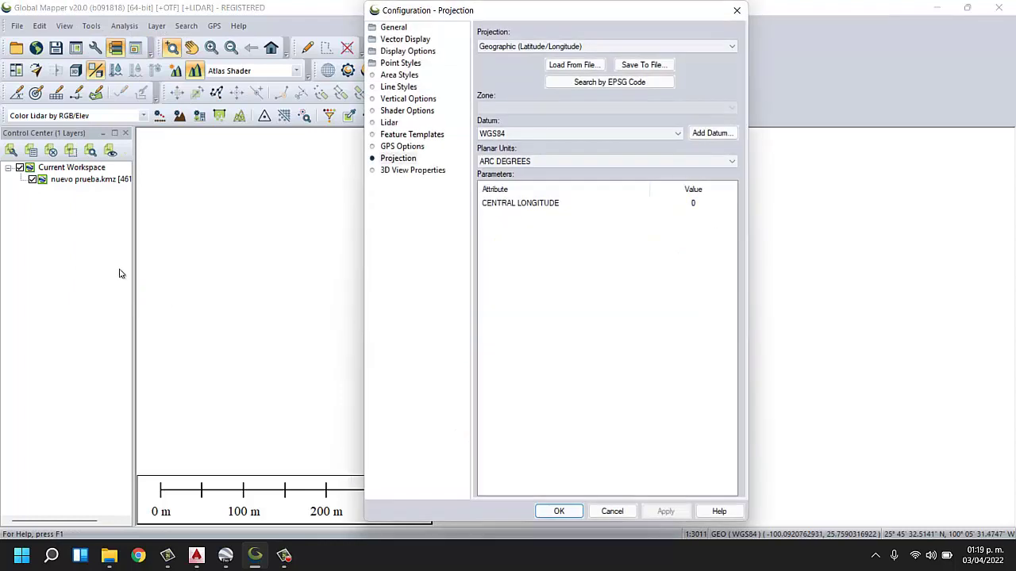
{"action": "left_click", "coordinate": [502, 48]}
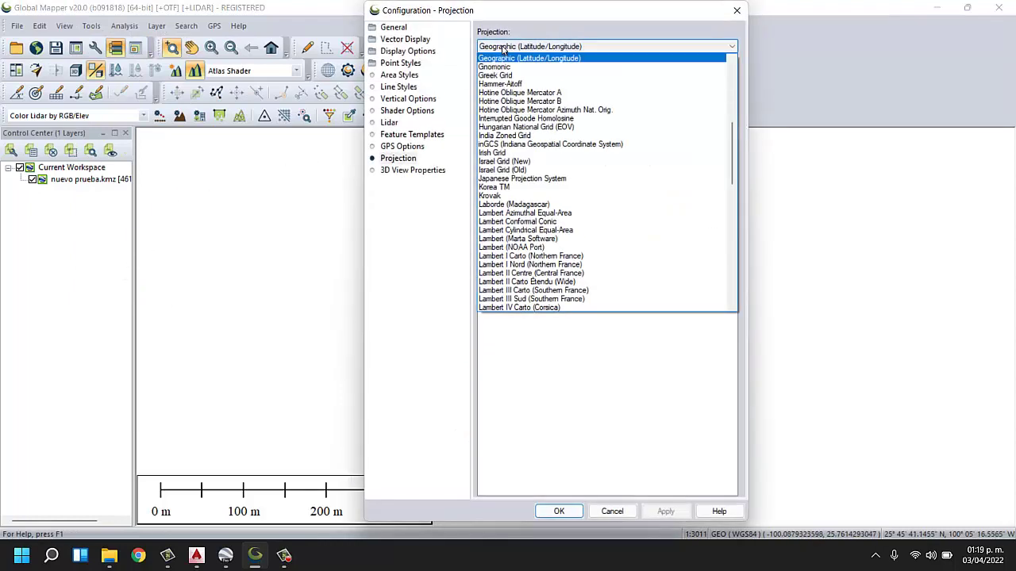
{"action": "left_click", "coordinate": [389, 30]}
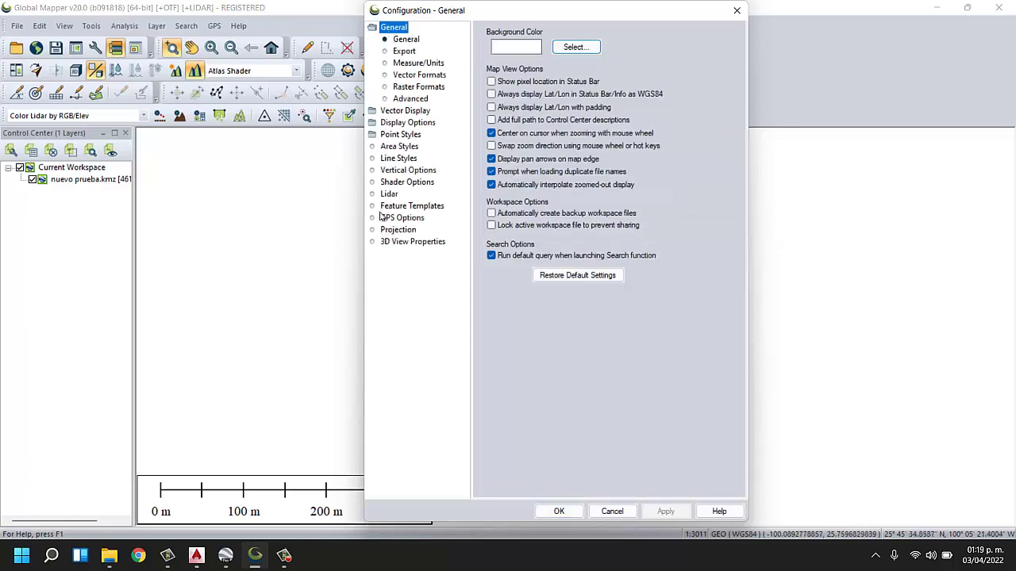
{"action": "left_click", "coordinate": [392, 230]}
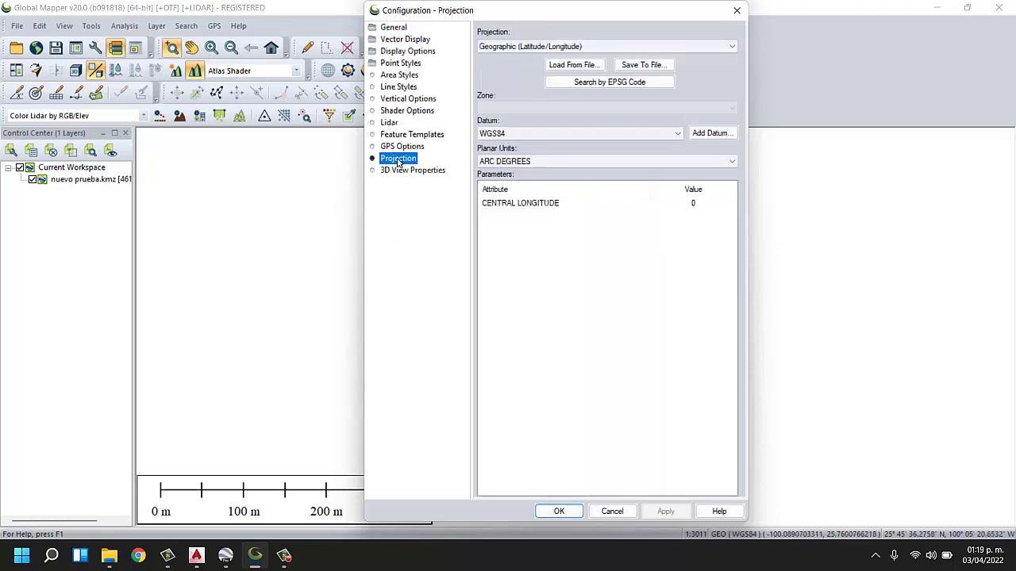
{"action": "left_click", "coordinate": [548, 48]}
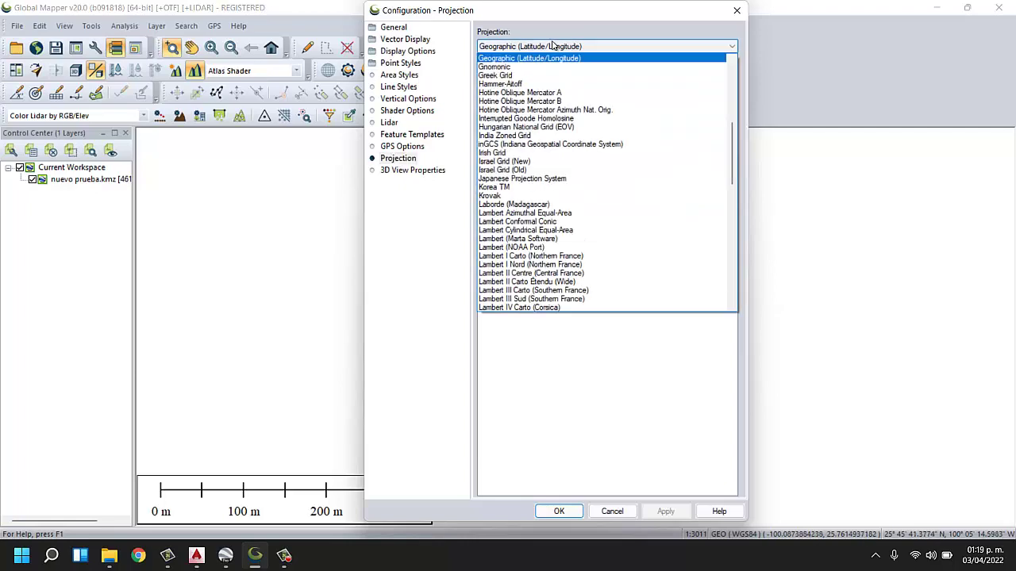
{"action": "scroll", "coordinate": [536, 269], "scroll_direction": "down", "scroll_amount": 3}
{"action": "scroll", "coordinate": [535, 268], "scroll_direction": "down", "scroll_amount": 8}
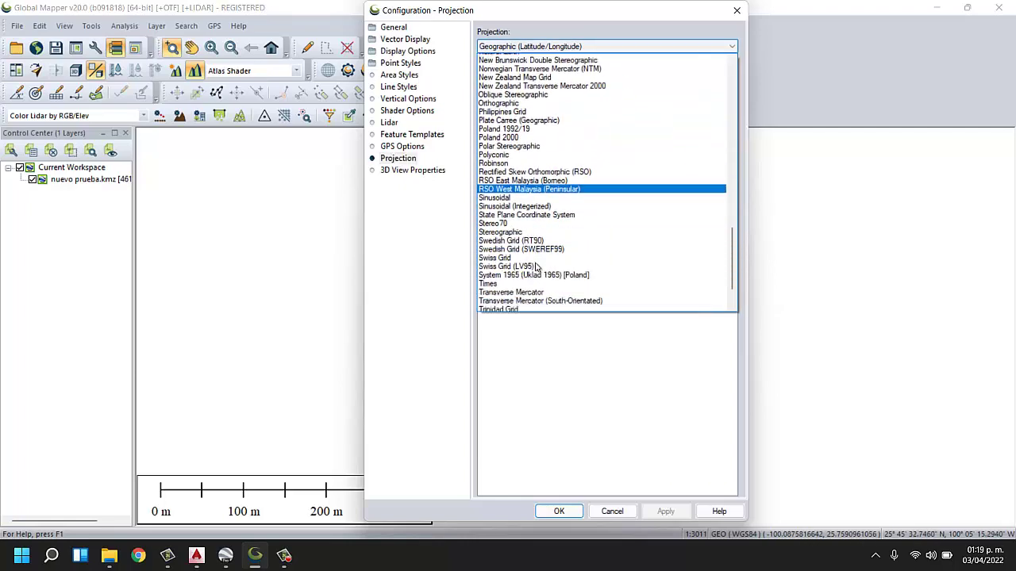
{"action": "scroll", "coordinate": [523, 262], "scroll_direction": "down", "scroll_amount": 3}
{"action": "scroll", "coordinate": [508, 256], "scroll_direction": "down", "scroll_amount": 2}
{"action": "left_click", "coordinate": [485, 248]}
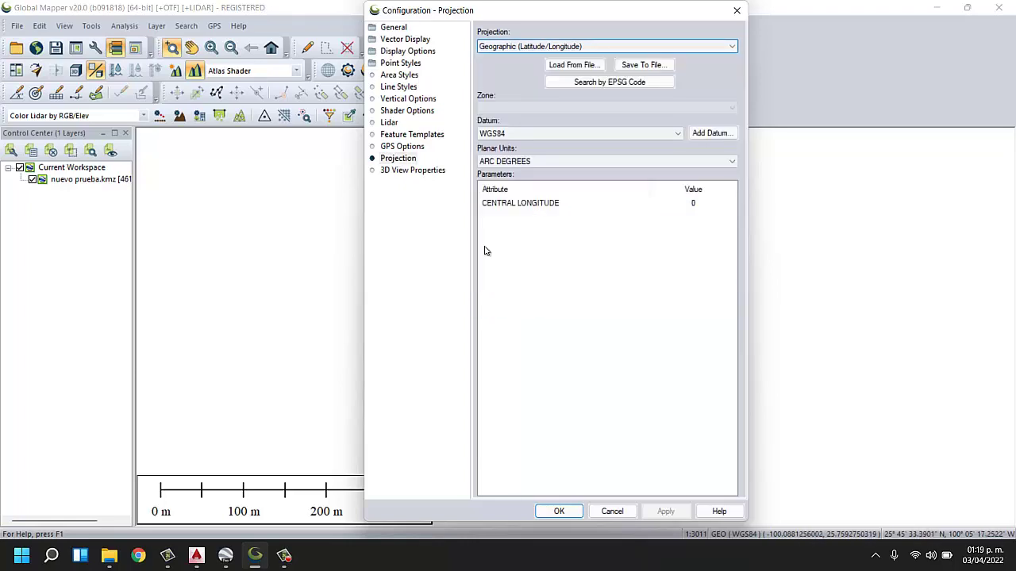
Step: Set UTM zone 14 (102°W–96°W) Northern Hemisphere with meters, and apply
{"action": "left_click", "coordinate": [520, 108]}
{"action": "left_click", "coordinate": [521, 112]}
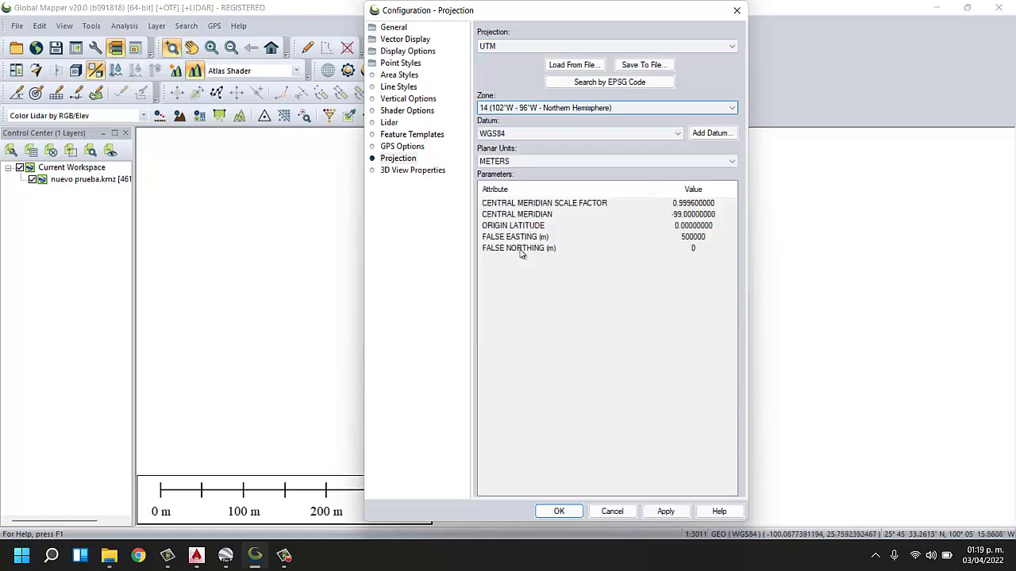
{"action": "scroll", "coordinate": [520, 109], "scroll_direction": "down", "scroll_amount": 15}
{"action": "left_click", "coordinate": [520, 109]}
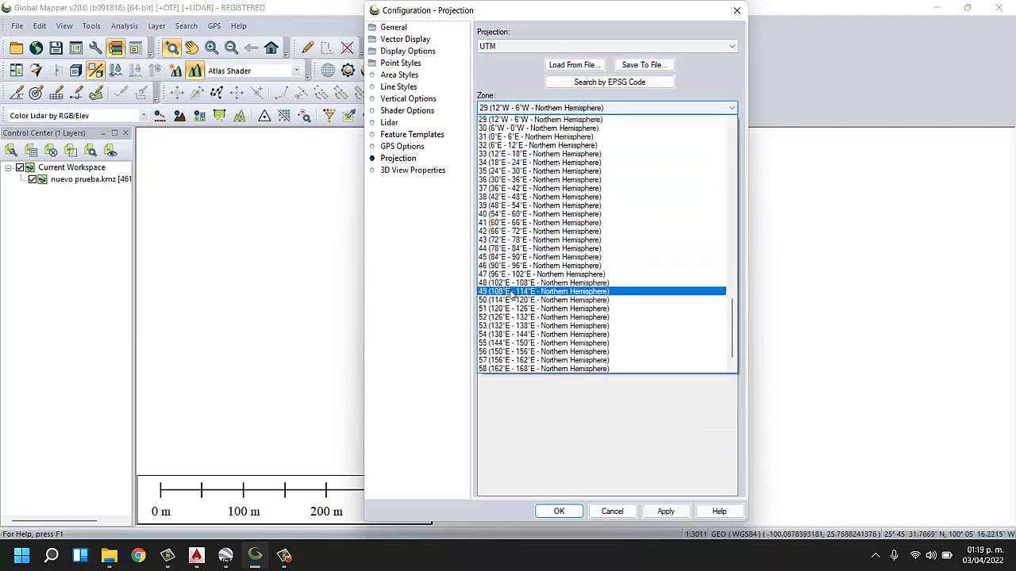
{"action": "scroll", "coordinate": [524, 222], "scroll_direction": "down", "scroll_amount": 1}
{"action": "scroll", "coordinate": [523, 226], "scroll_direction": "up", "scroll_amount": 7}
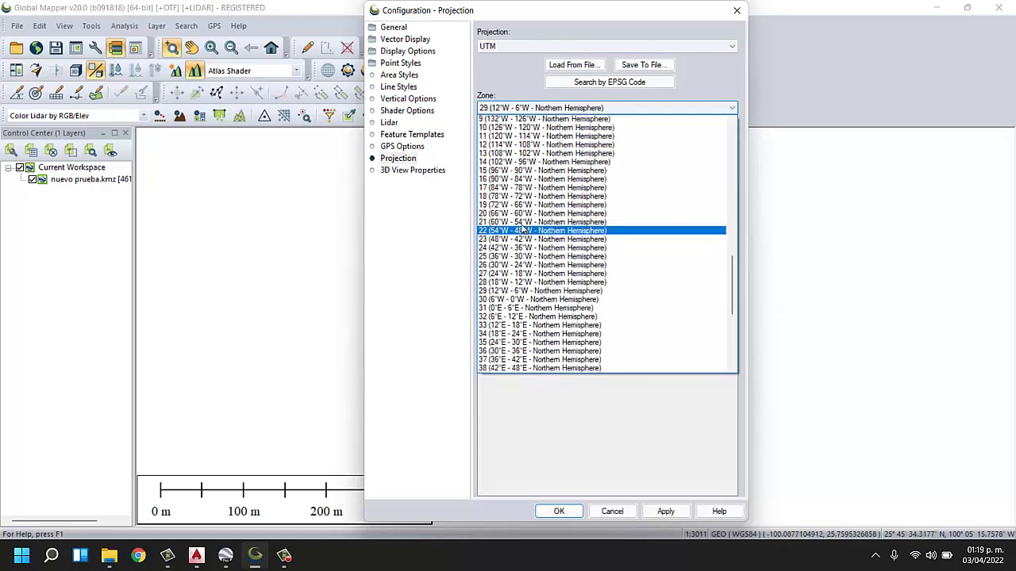
{"action": "scroll", "coordinate": [524, 226], "scroll_direction": "up", "scroll_amount": 7}
{"action": "scroll", "coordinate": [522, 227], "scroll_direction": "up", "scroll_amount": 6}
{"action": "scroll", "coordinate": [521, 227], "scroll_direction": "up", "scroll_amount": 6}
{"action": "scroll", "coordinate": [519, 228], "scroll_direction": "down", "scroll_amount": 8}
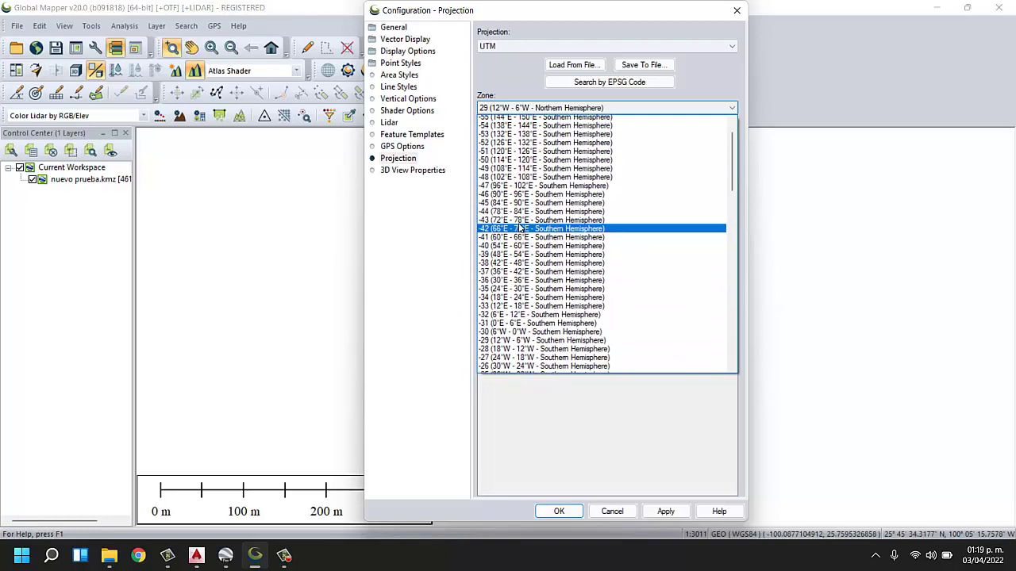
{"action": "scroll", "coordinate": [519, 230], "scroll_direction": "down", "scroll_amount": 8}
{"action": "scroll", "coordinate": [519, 234], "scroll_direction": "down", "scroll_amount": 5}
{"action": "scroll", "coordinate": [518, 238], "scroll_direction": "down", "scroll_amount": 3}
{"action": "scroll", "coordinate": [518, 238], "scroll_direction": "down", "scroll_amount": 1}
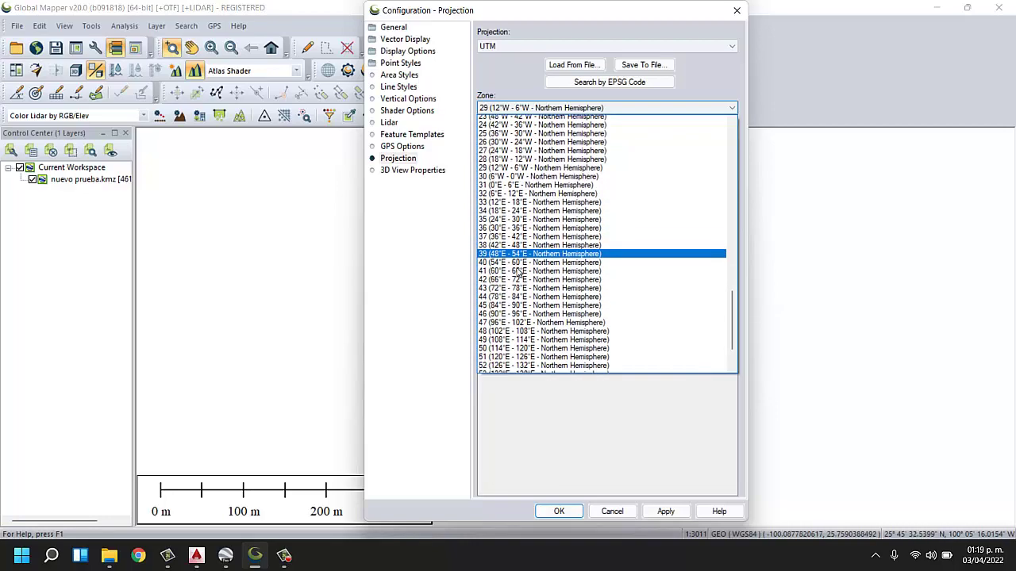
{"action": "scroll", "coordinate": [520, 222], "scroll_direction": "up", "scroll_amount": 2}
{"action": "scroll", "coordinate": [522, 198], "scroll_direction": "up", "scroll_amount": 1}
{"action": "scroll", "coordinate": [524, 158], "scroll_direction": "up", "scroll_amount": 1}
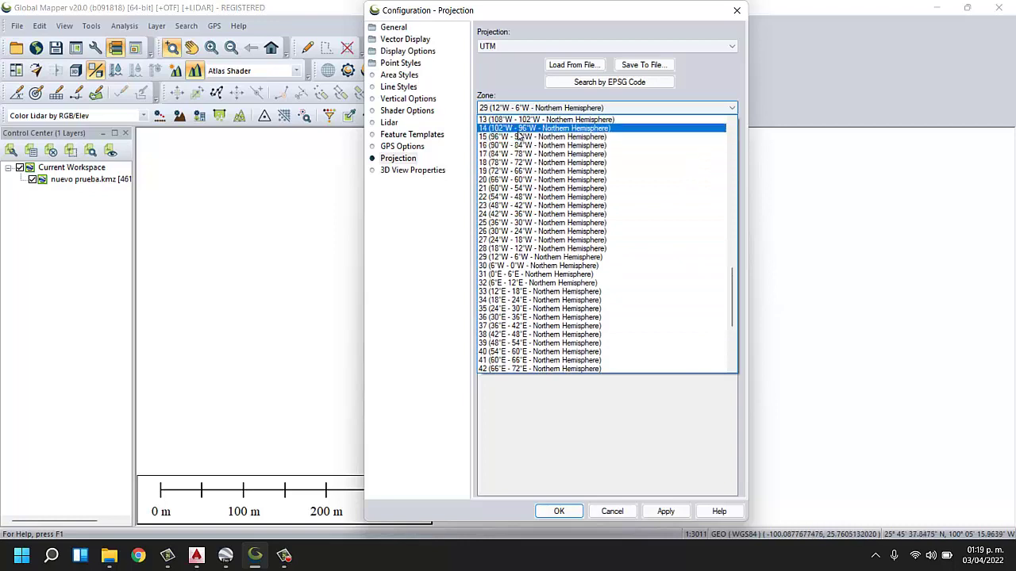
{"action": "left_click", "coordinate": [519, 128]}
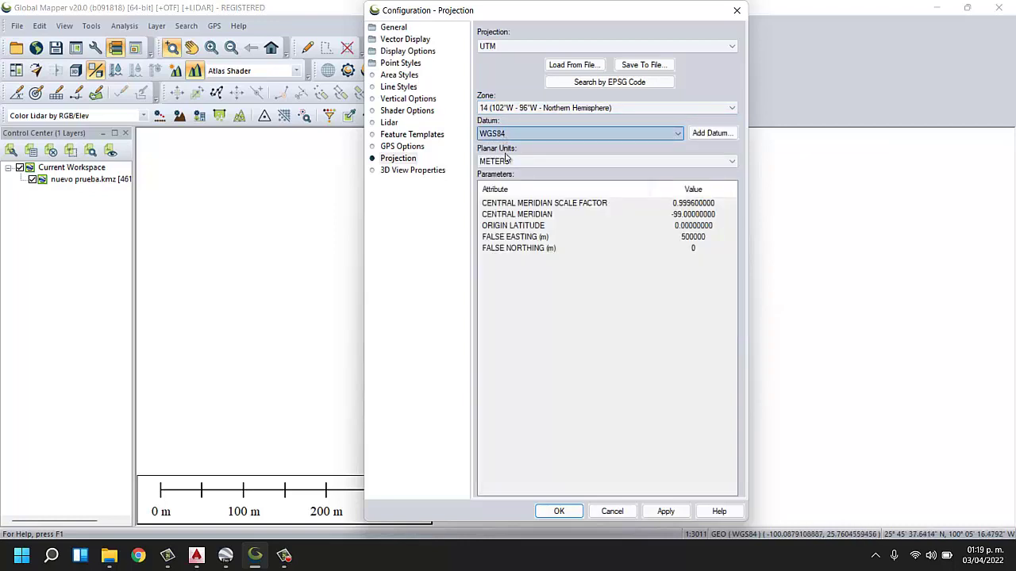
{"action": "left_click", "coordinate": [508, 162]}
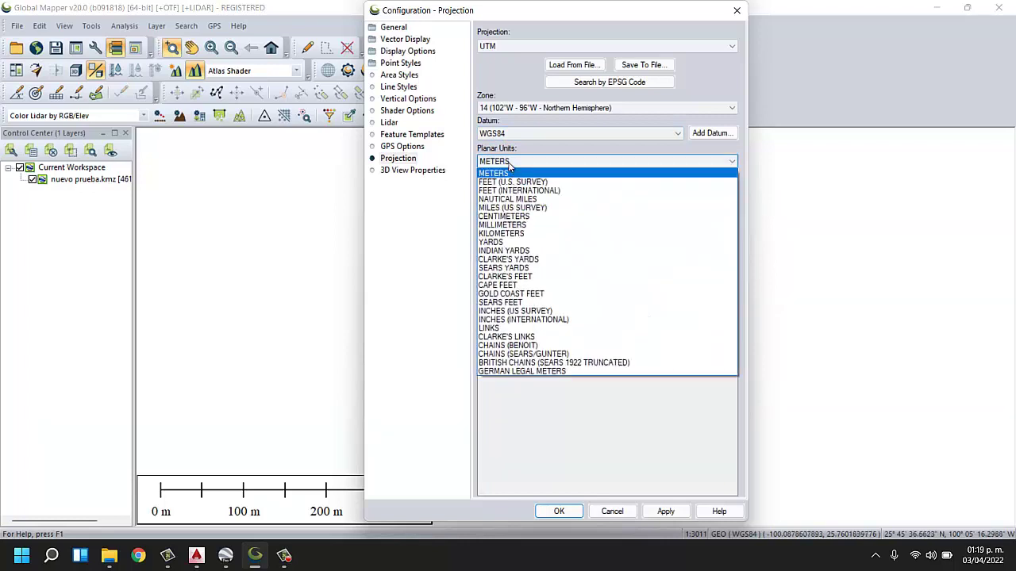
{"action": "left_click", "coordinate": [509, 162]}
{"action": "left_click", "coordinate": [558, 512]}
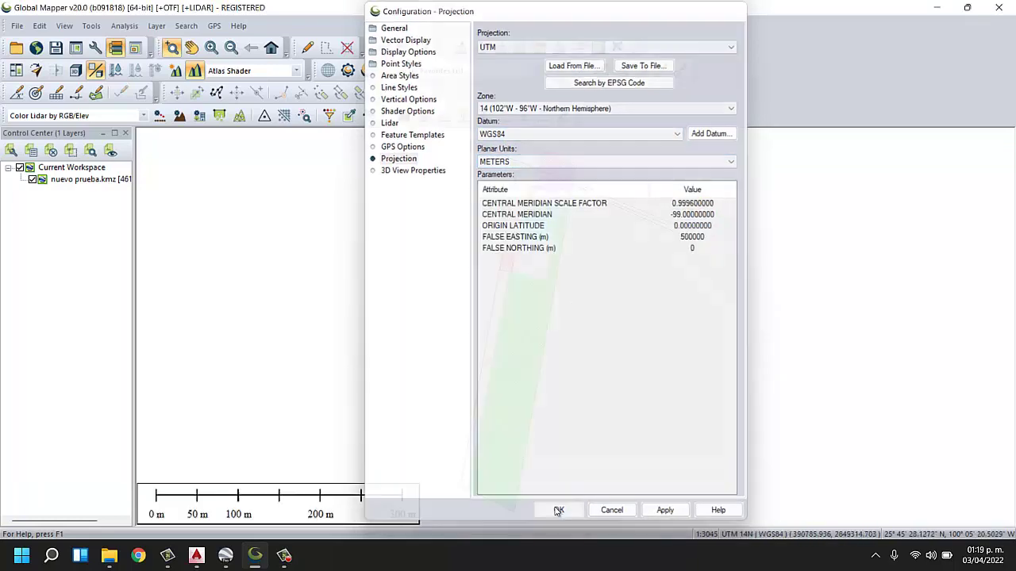
Step: Start a vector export and choose DWG as the export format
{"action": "left_click", "coordinate": [17, 26]}
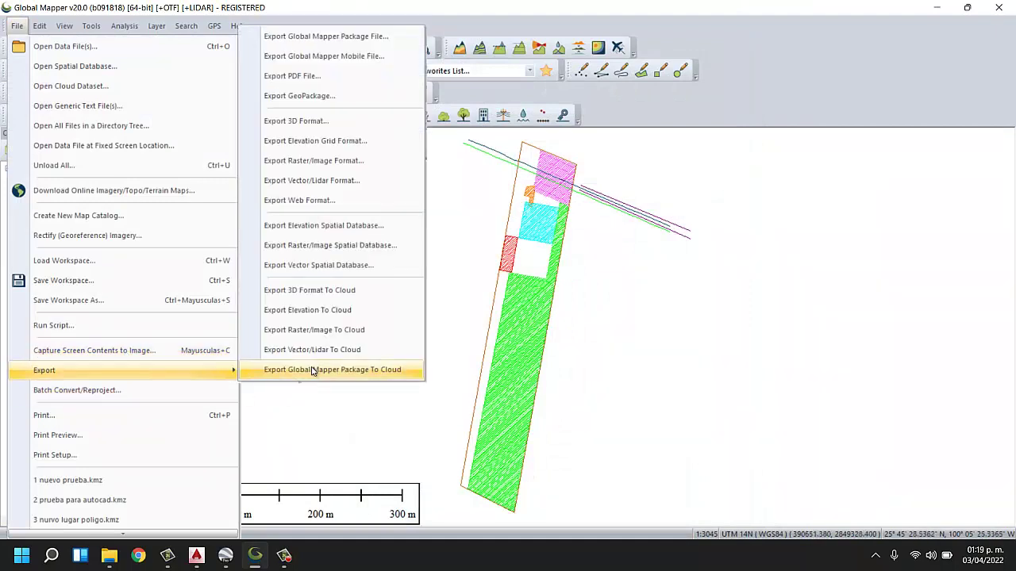
{"action": "mouse_move", "coordinate": [44, 369]}
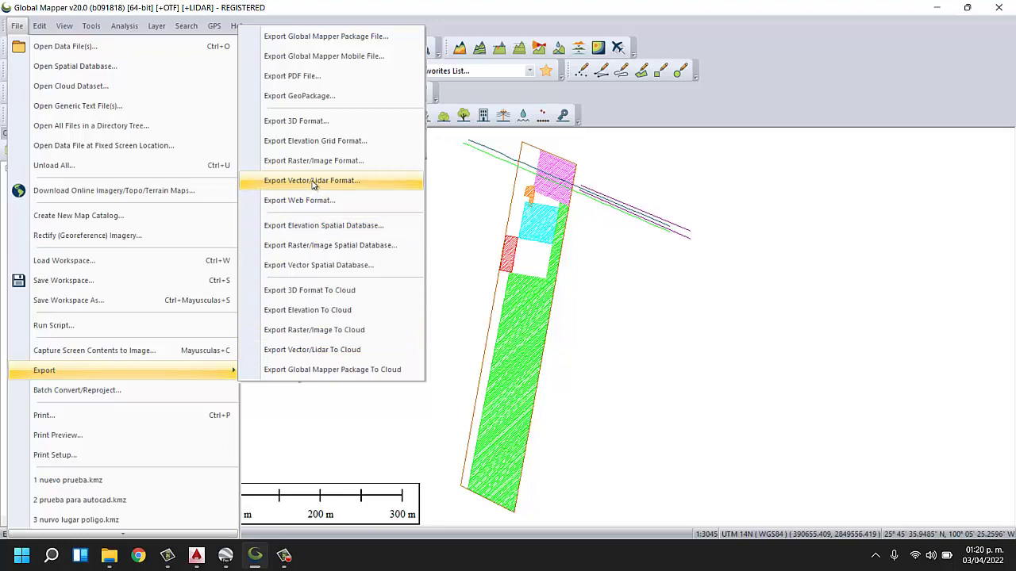
{"action": "left_click", "coordinate": [309, 185]}
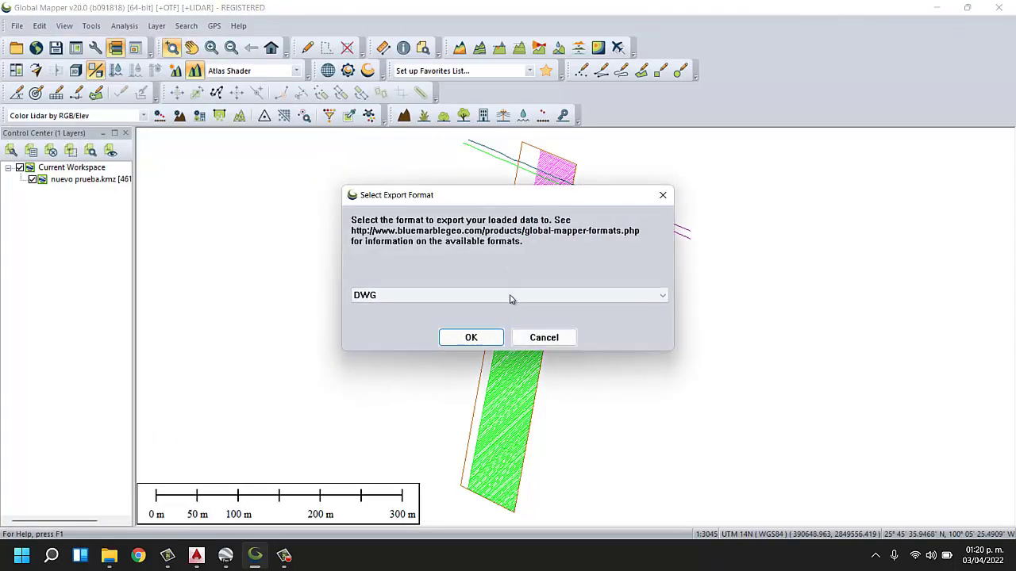
{"action": "left_click", "coordinate": [466, 293]}
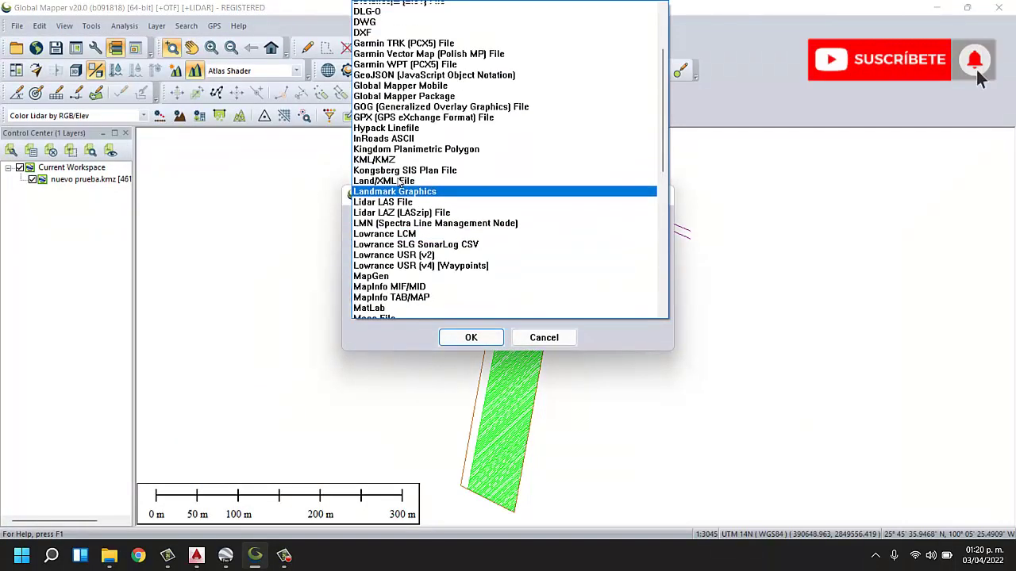
{"action": "scroll", "coordinate": [389, 191], "scroll_direction": "up", "scroll_amount": 1}
{"action": "scroll", "coordinate": [388, 174], "scroll_direction": "up", "scroll_amount": 3}
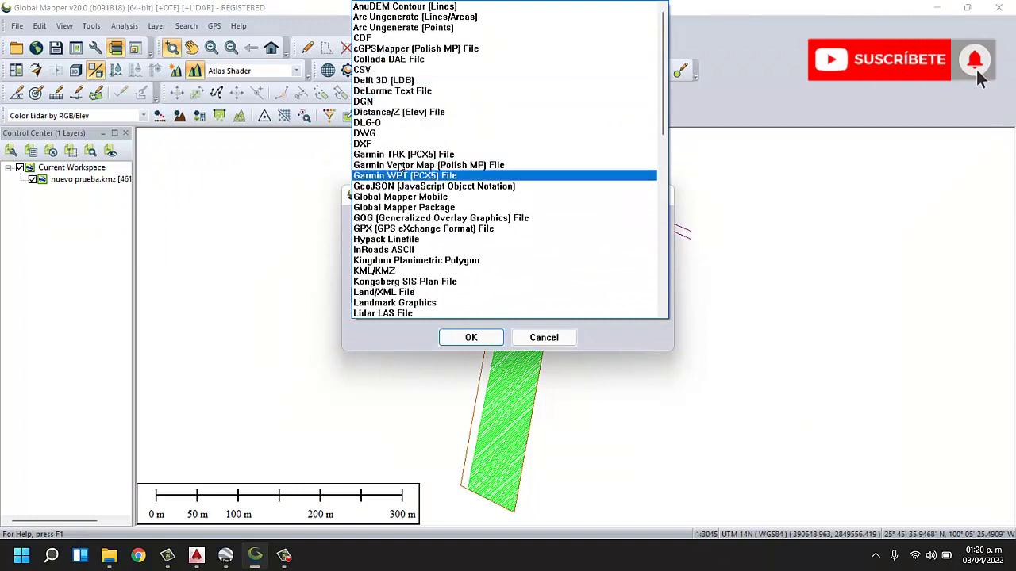
{"action": "left_click", "coordinate": [389, 133]}
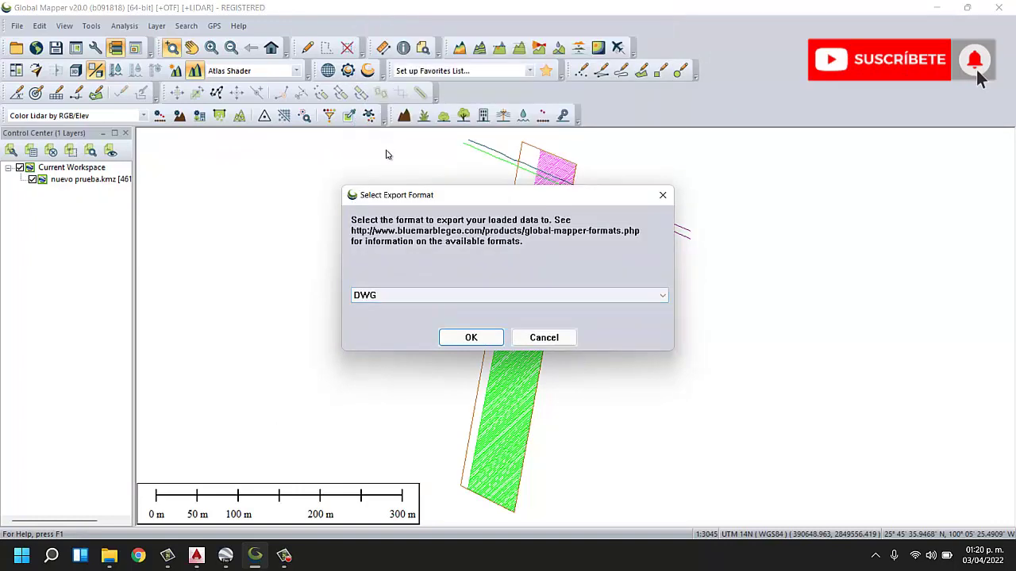
{"action": "left_click", "coordinate": [442, 295]}
{"action": "left_click", "coordinate": [382, 16]}
{"action": "left_click", "coordinate": [379, 296]}
{"action": "scroll", "coordinate": [382, 67], "scroll_direction": "up", "scroll_amount": 2}
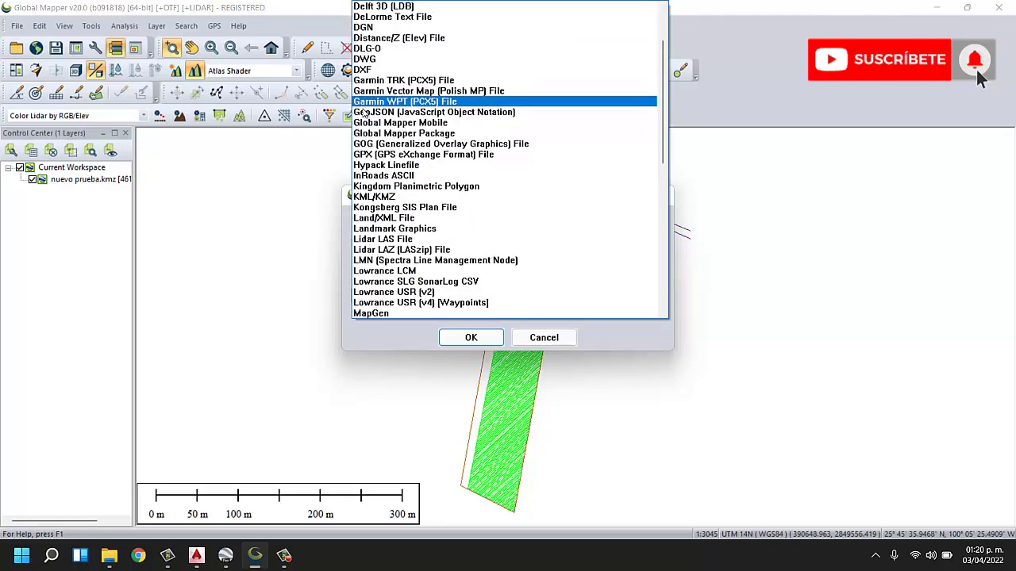
{"action": "left_click", "coordinate": [382, 62]}
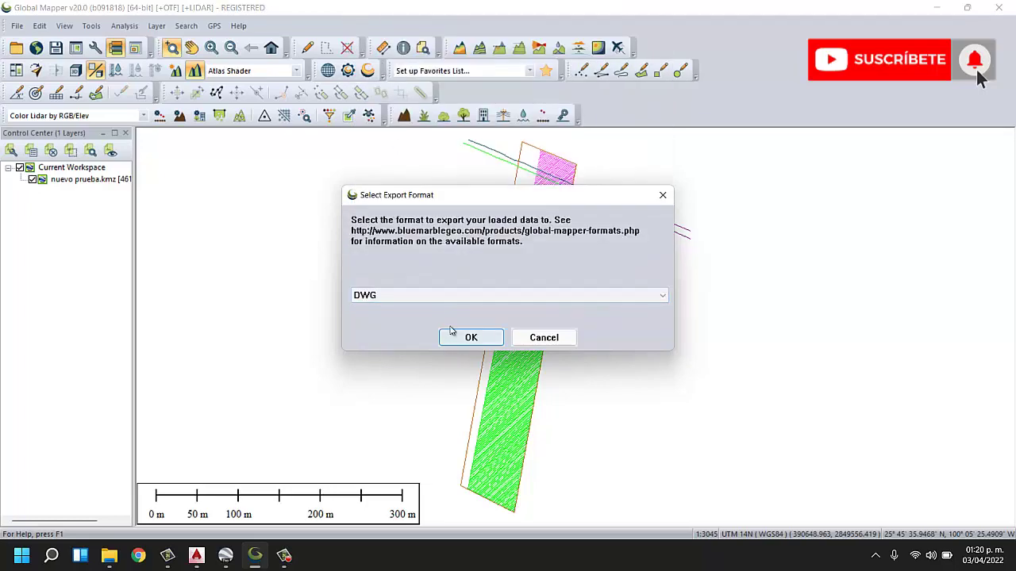
{"action": "left_click", "coordinate": [450, 337]}
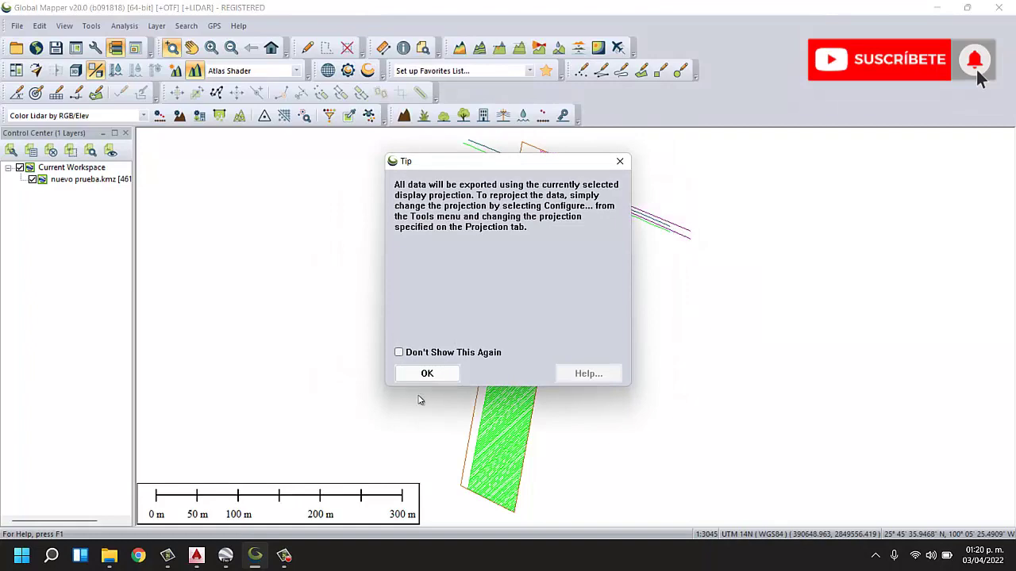
Step: Accept the default DWG options and save as nuevo proyecto georeferenciado on Escritorio
{"action": "left_click", "coordinate": [423, 376]}
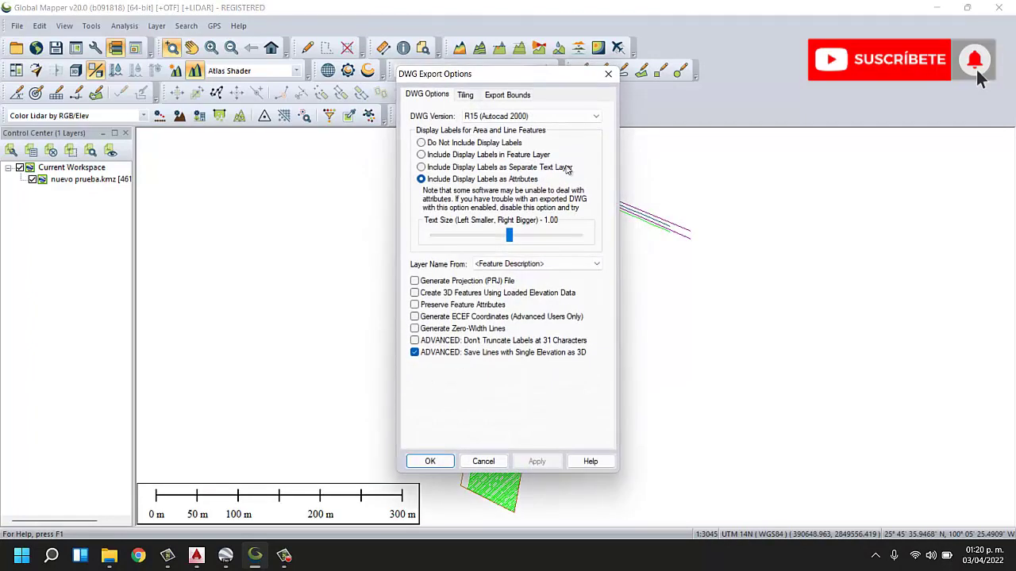
{"action": "left_click", "coordinate": [427, 462]}
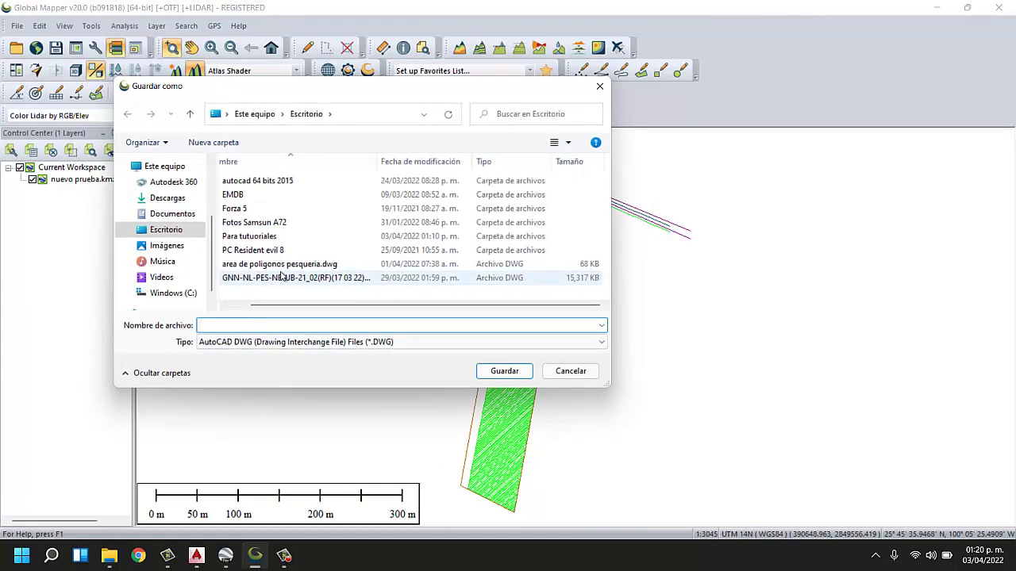
{"action": "type", "text": "nuev"}
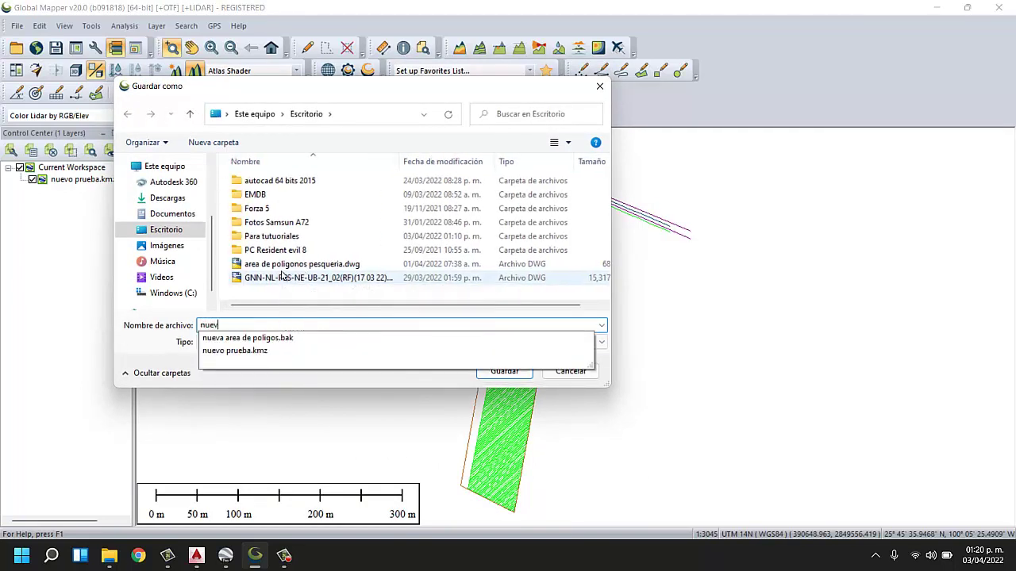
{"action": "type", "text": "o proyecto georeferenciado"}
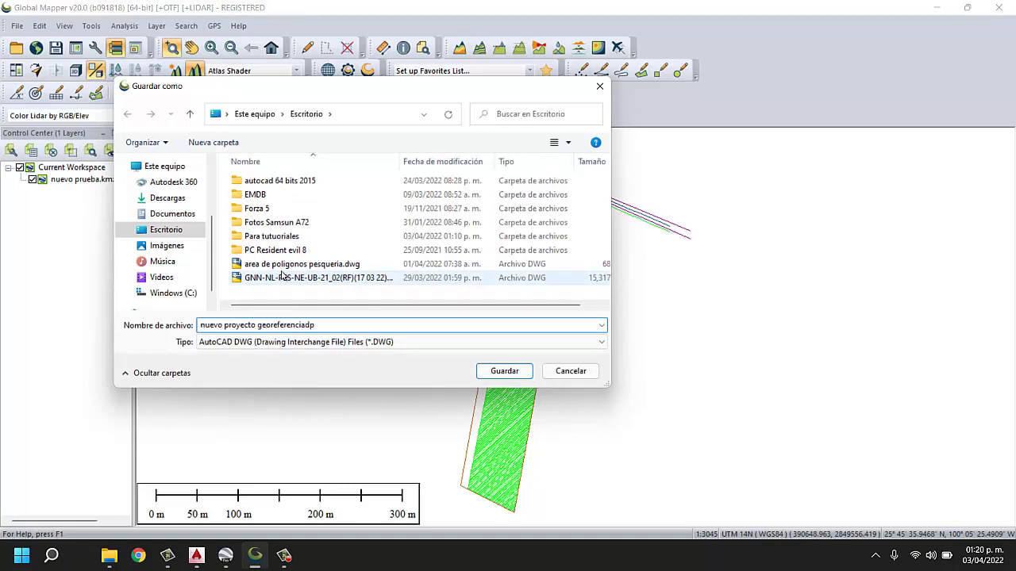
{"action": "left_click", "coordinate": [502, 372]}
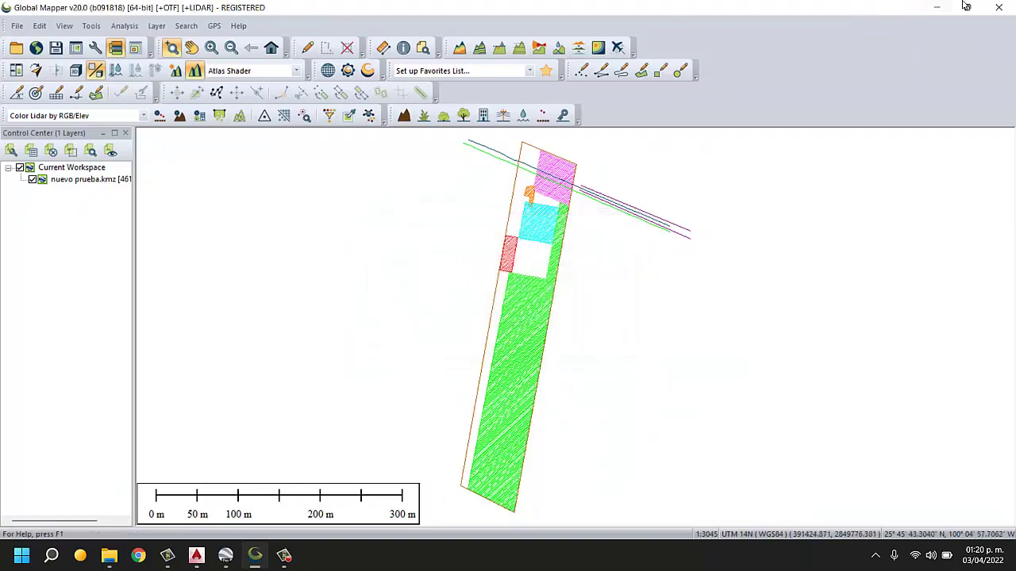
Step: Open nuevo proyecto georeferenciado.DWG in AutoCAD, continuing past the external-file warning
{"action": "left_click", "coordinate": [938, 6]}
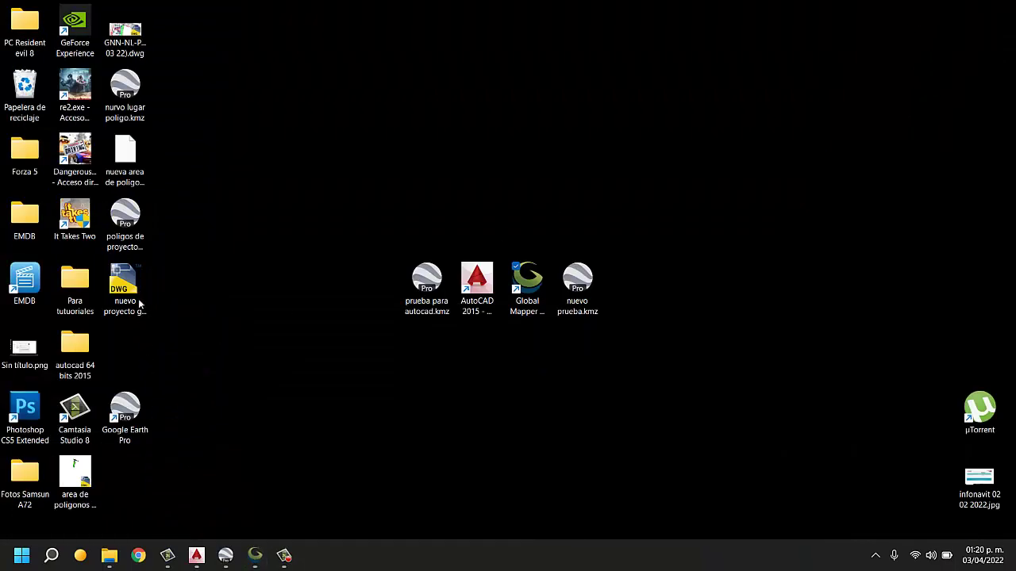
{"action": "left_click_drag", "start_coordinate": [139, 304], "coordinate": [635, 318]}
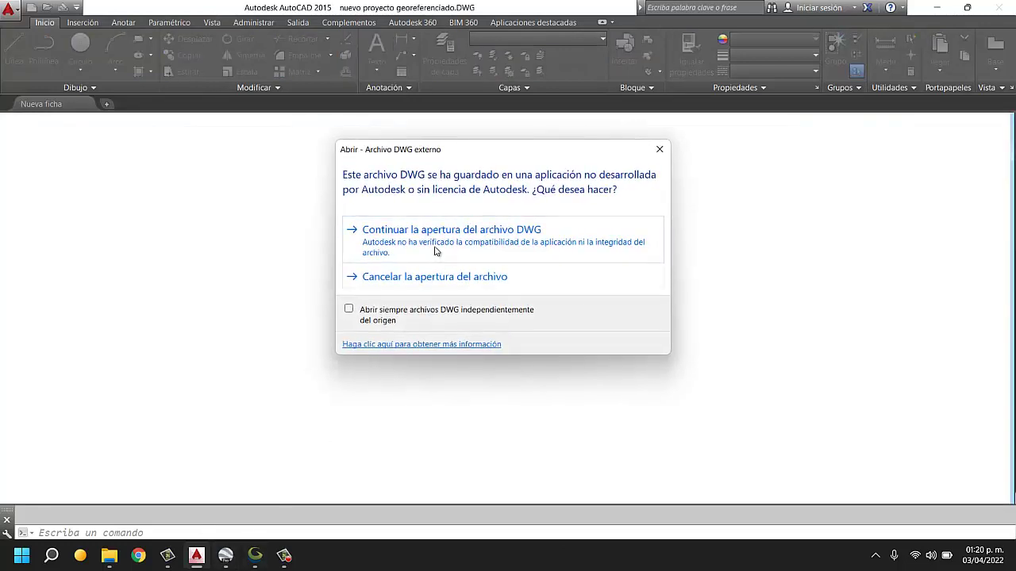
{"action": "left_click", "coordinate": [435, 251]}
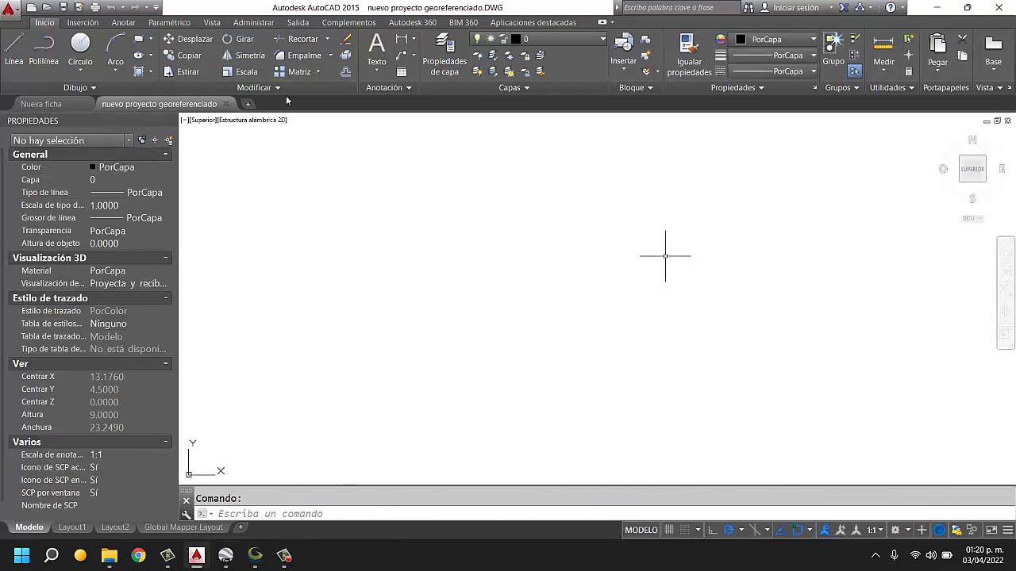
Step: Zoom to extents with Z so all the project polygons are visible
{"action": "type", "text": "z"}
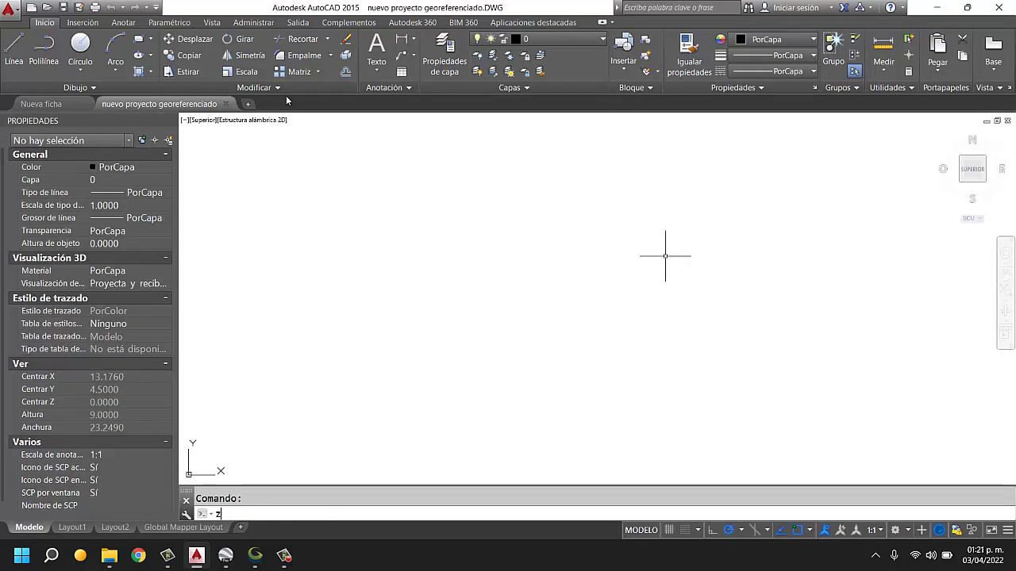
{"action": "key", "text": "Return"}
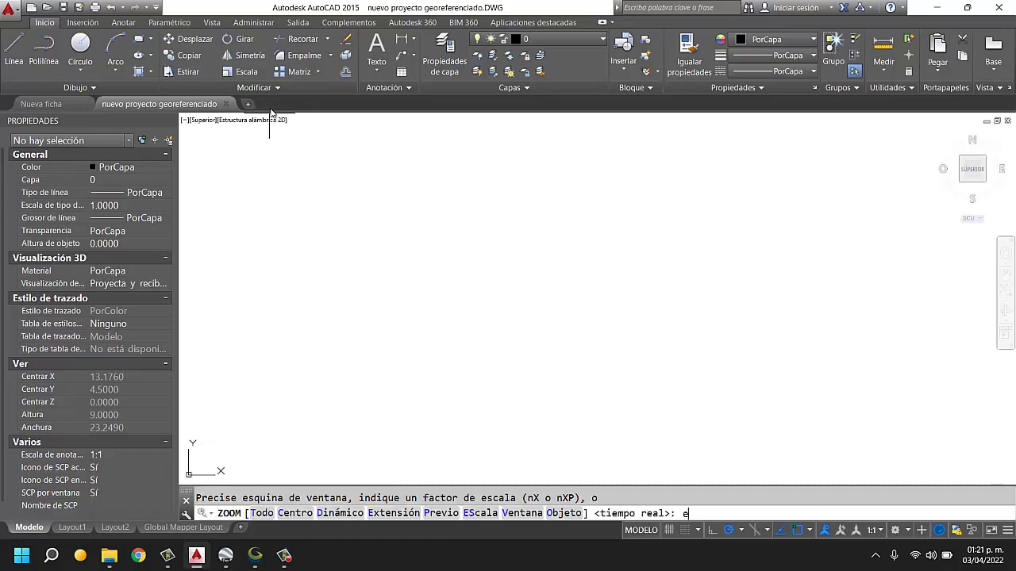
{"action": "key", "text": "Return"}
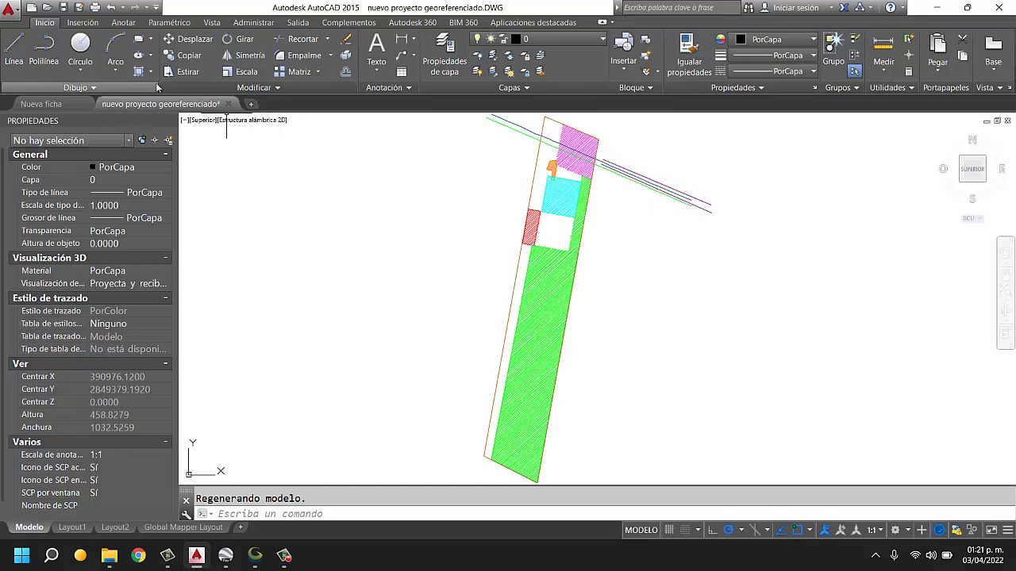
Step: Draw a small circle on the cyan polygon's top-left corner and select its Centro X in Properties
{"action": "left_click", "coordinate": [80, 44]}
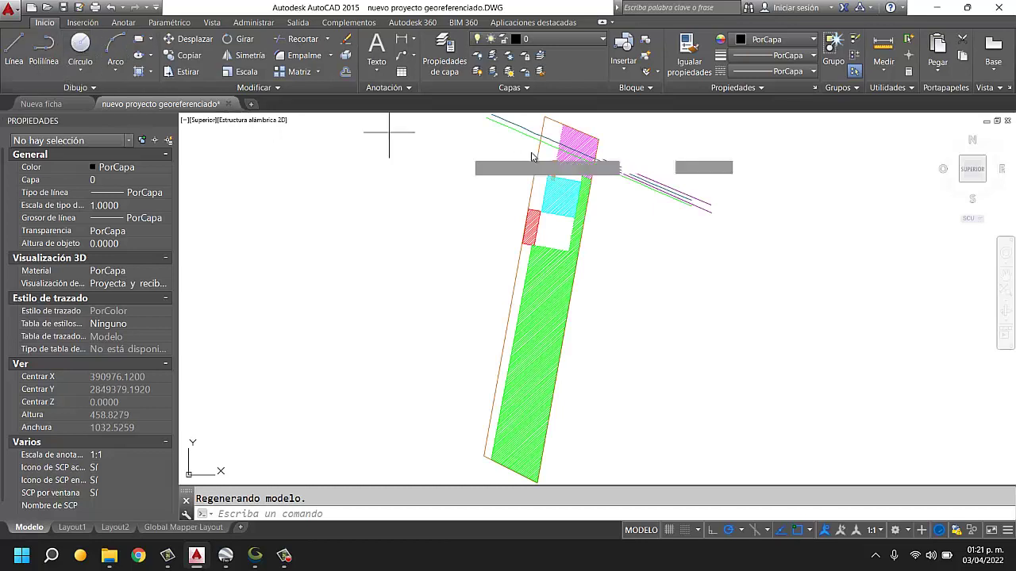
{"action": "scroll", "coordinate": [567, 173], "scroll_direction": "up", "scroll_amount": 4}
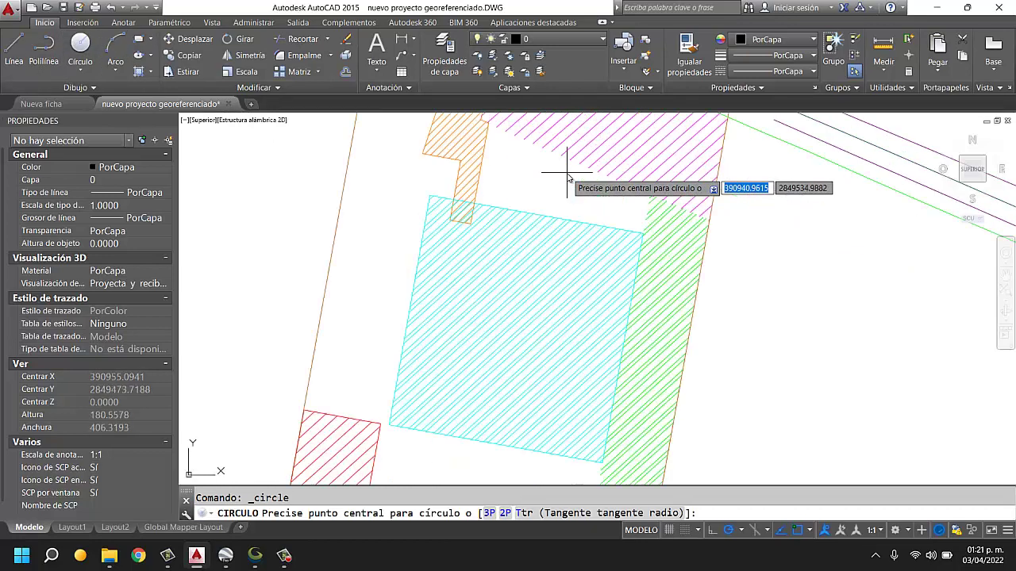
{"action": "left_click", "coordinate": [401, 197]}
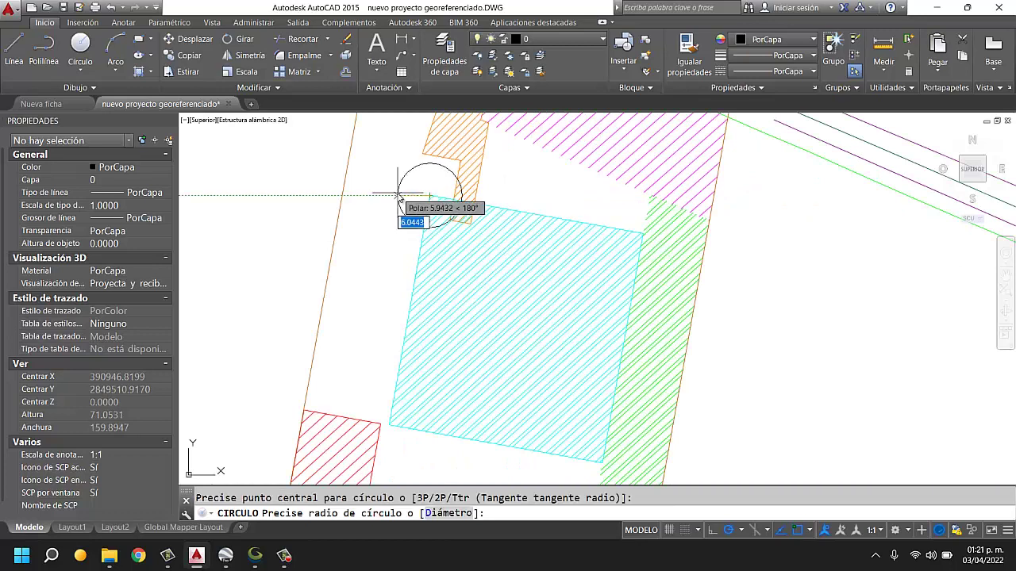
{"action": "double_click", "coordinate": [396, 199]}
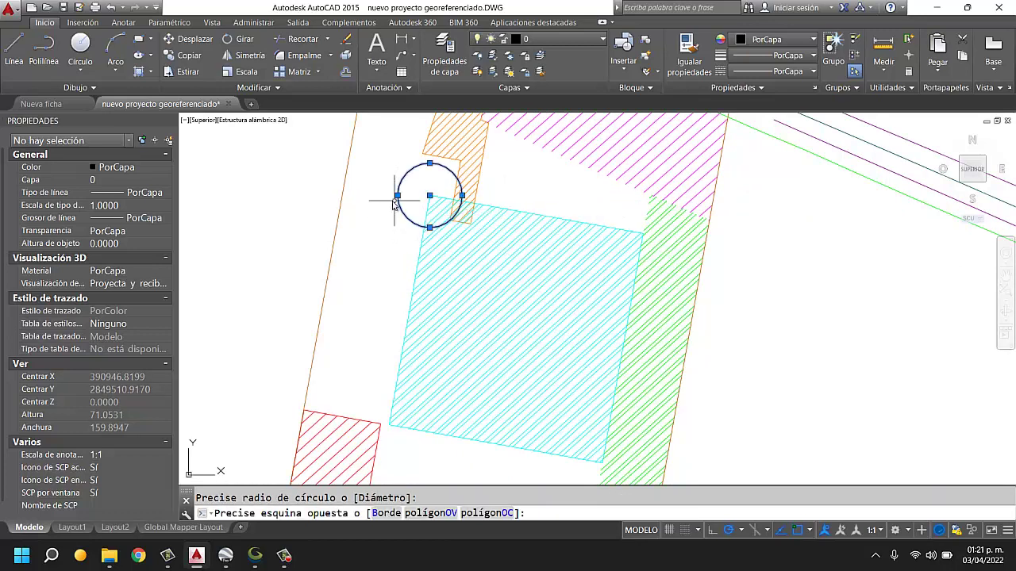
{"action": "left_click", "coordinate": [355, 247]}
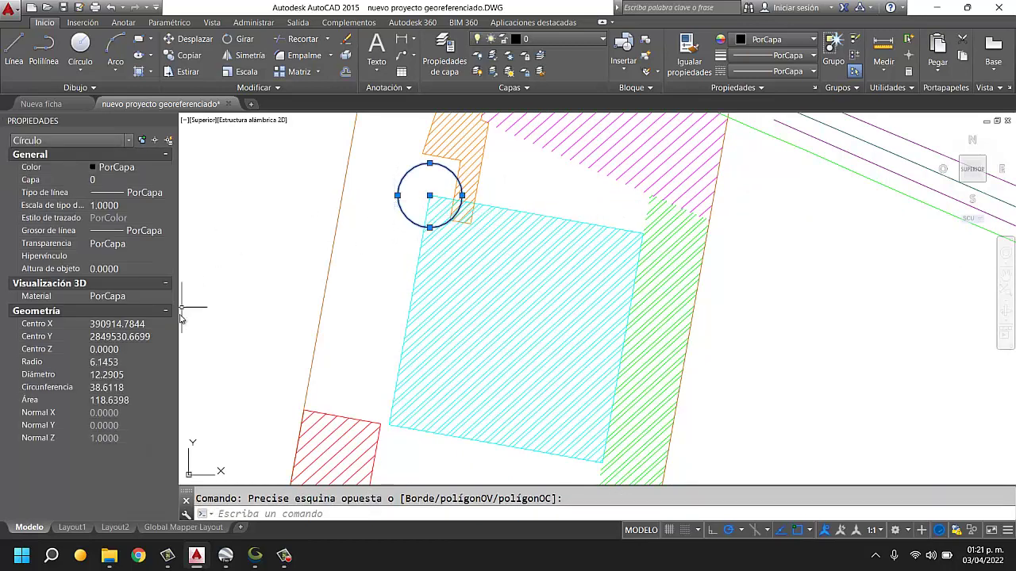
{"action": "left_click", "coordinate": [141, 324]}
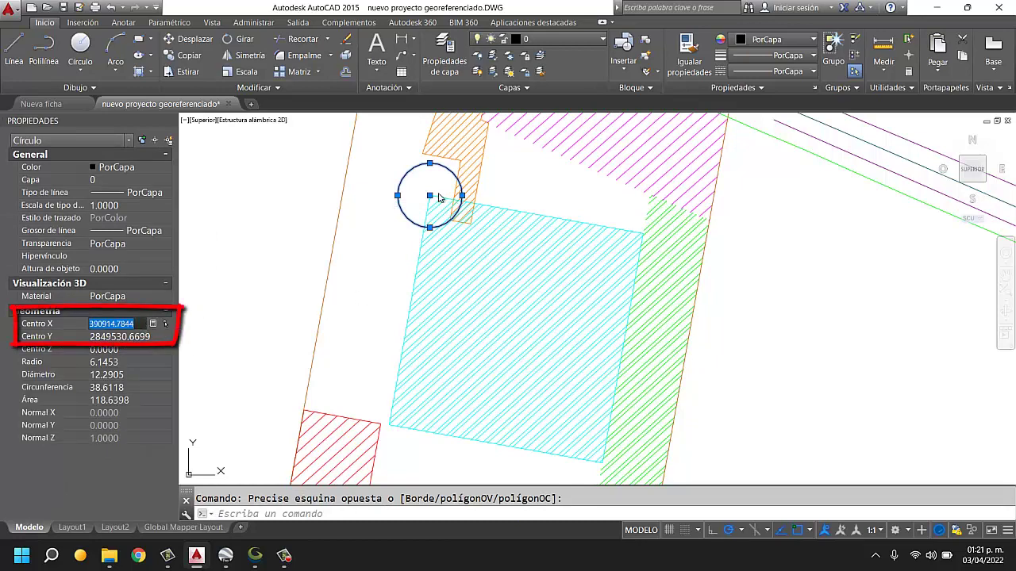
{"action": "left_click", "coordinate": [225, 555]}
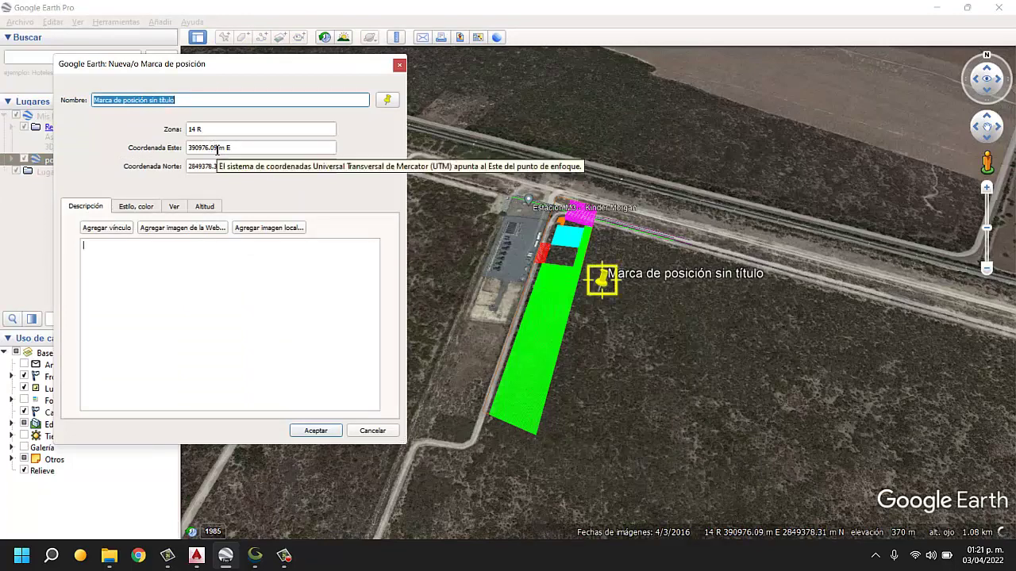
Step: Replace the placemark's east coordinate with 390914.7844
{"action": "left_click_drag", "start_coordinate": [215, 149], "coordinate": [181, 147]}
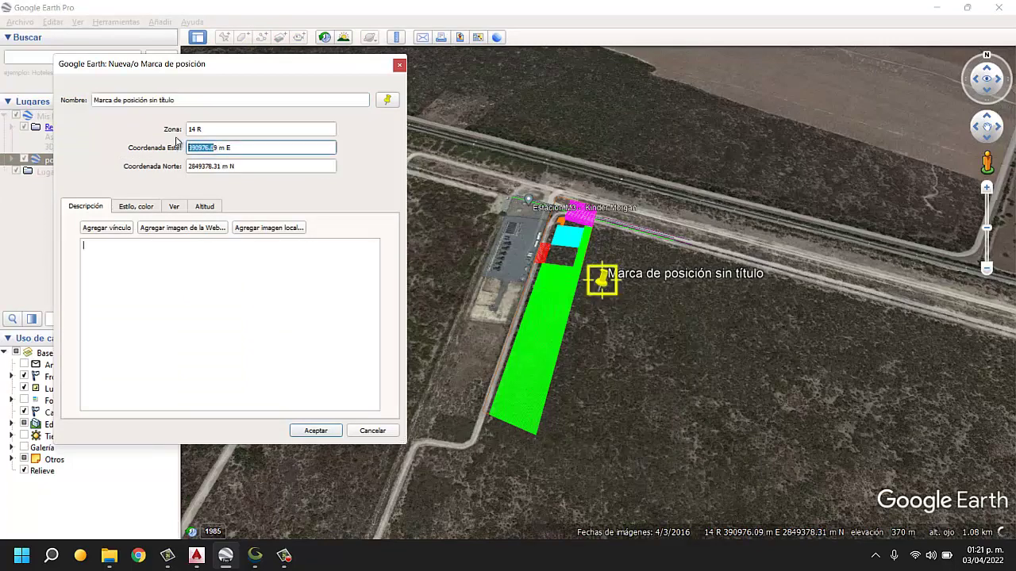
{"action": "key", "text": "BackSpace"}
{"action": "type", "text": "390914.7844"}
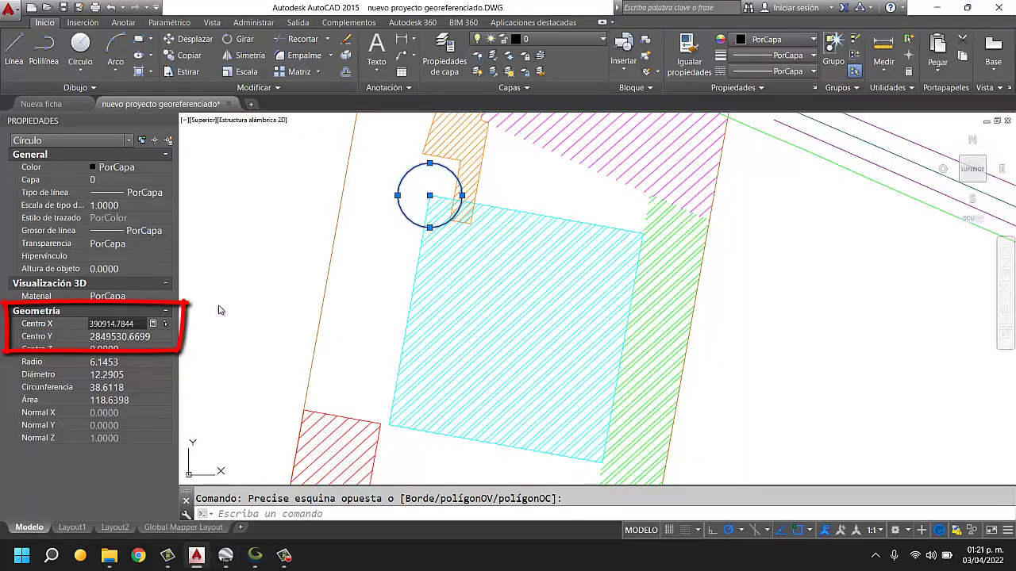
Step: Paste Centro Y 2849530.6699 as the north coordinate, save the placemark and zoom in
{"action": "left_click", "coordinate": [115, 337]}
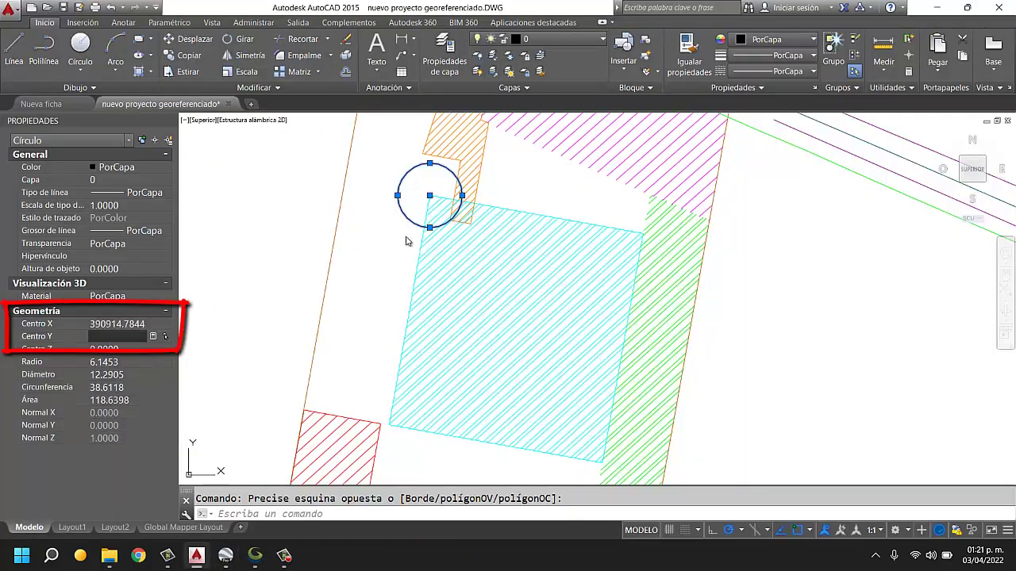
{"action": "double_click", "coordinate": [144, 336]}
{"action": "key", "text": "ctrl+c"}
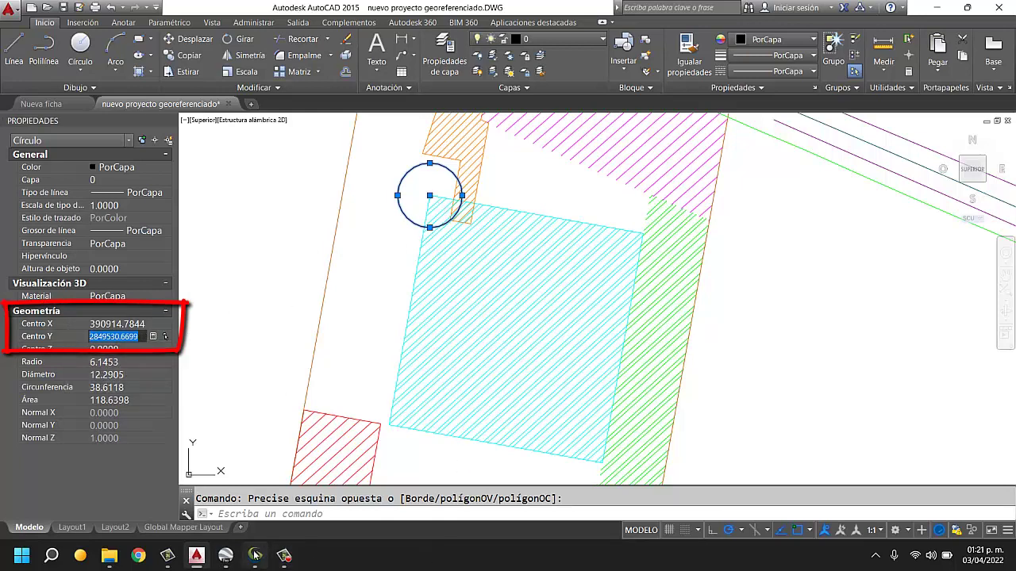
{"action": "mouse_move", "coordinate": [283, 555]}
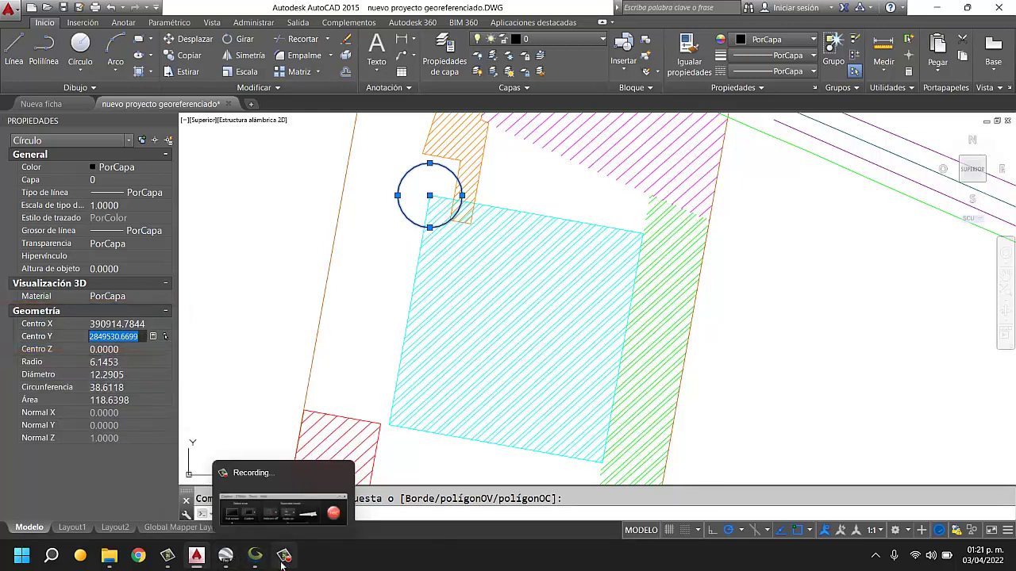
{"action": "left_click", "coordinate": [196, 557]}
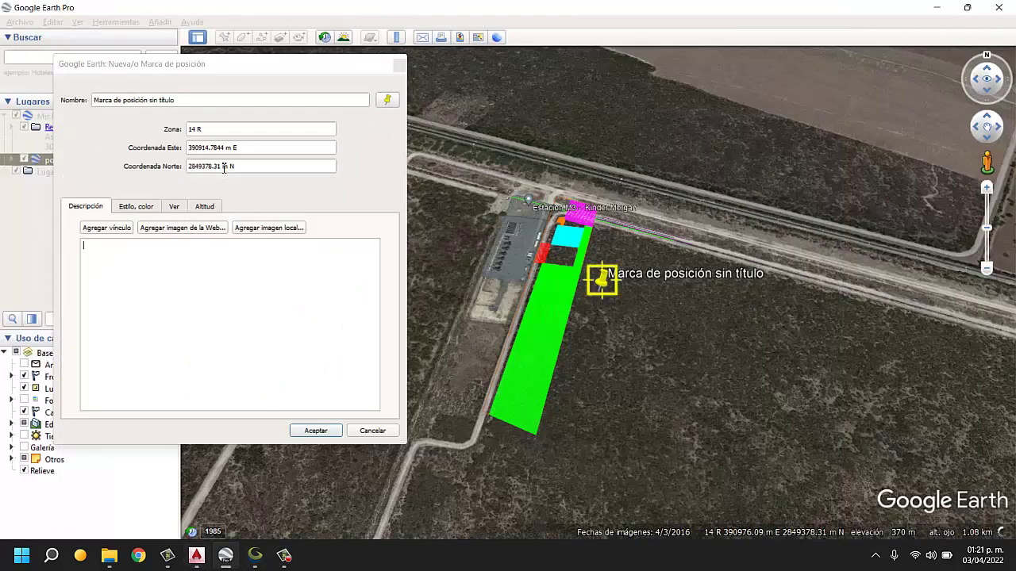
{"action": "left_click_drag", "start_coordinate": [225, 167], "coordinate": [173, 176]}
{"action": "key", "text": "BackSpace"}
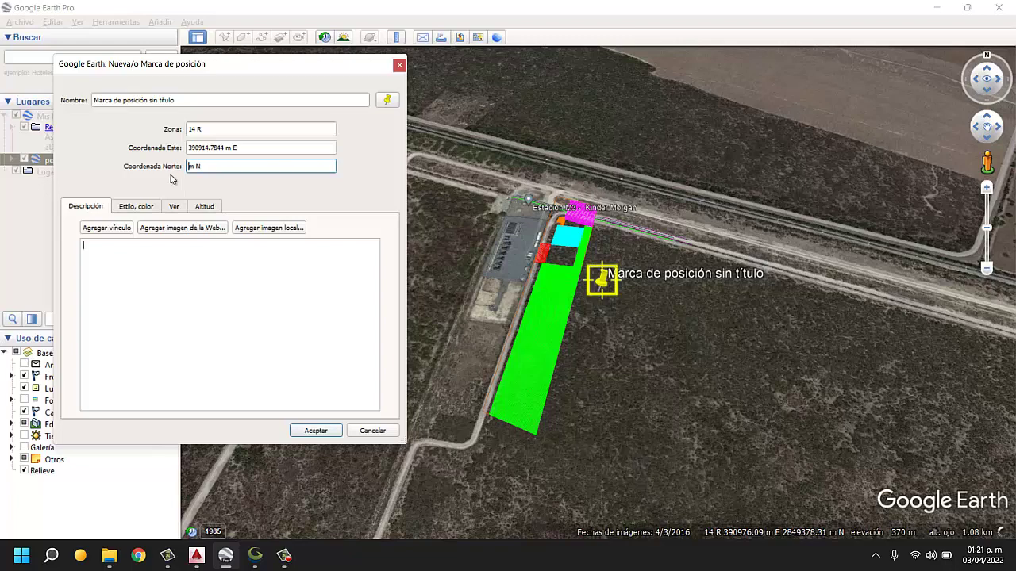
{"action": "key", "text": "ctrl+v"}
{"action": "left_click", "coordinate": [317, 430]}
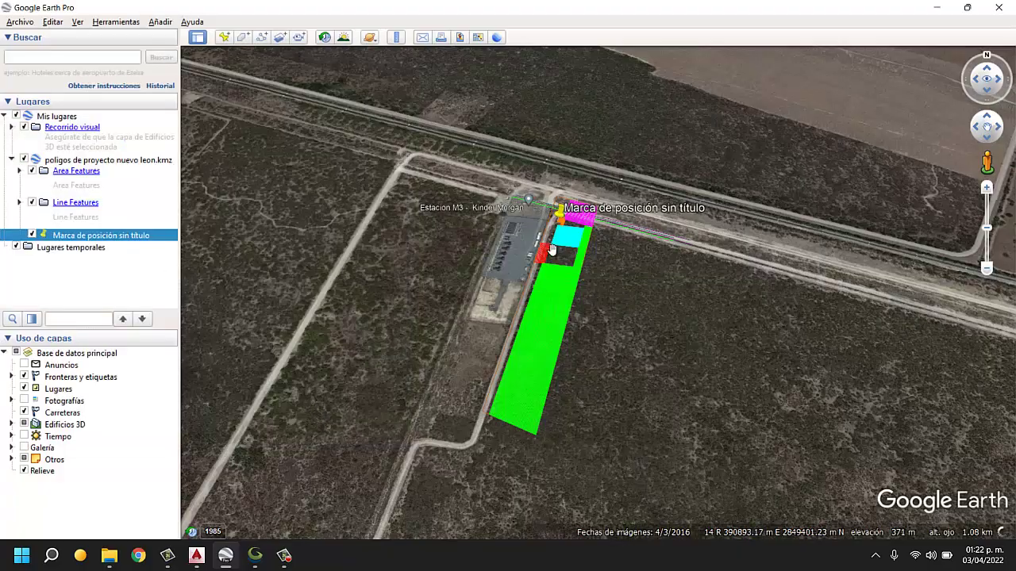
{"action": "scroll", "coordinate": [553, 214], "scroll_direction": "up", "scroll_amount": 2}
{"action": "scroll", "coordinate": [555, 210], "scroll_direction": "up", "scroll_amount": 3}
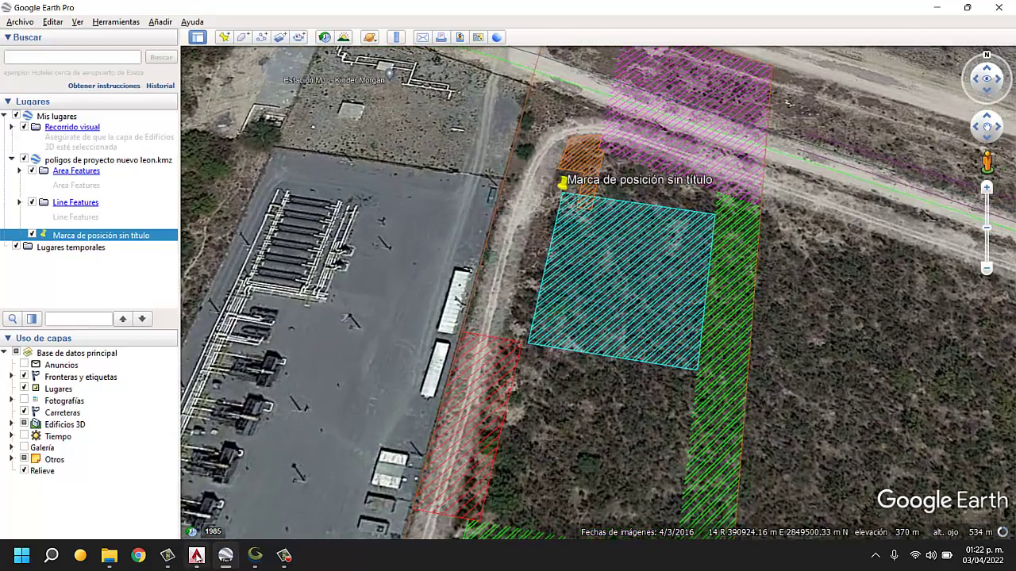
{"action": "left_click", "coordinate": [196, 555]}
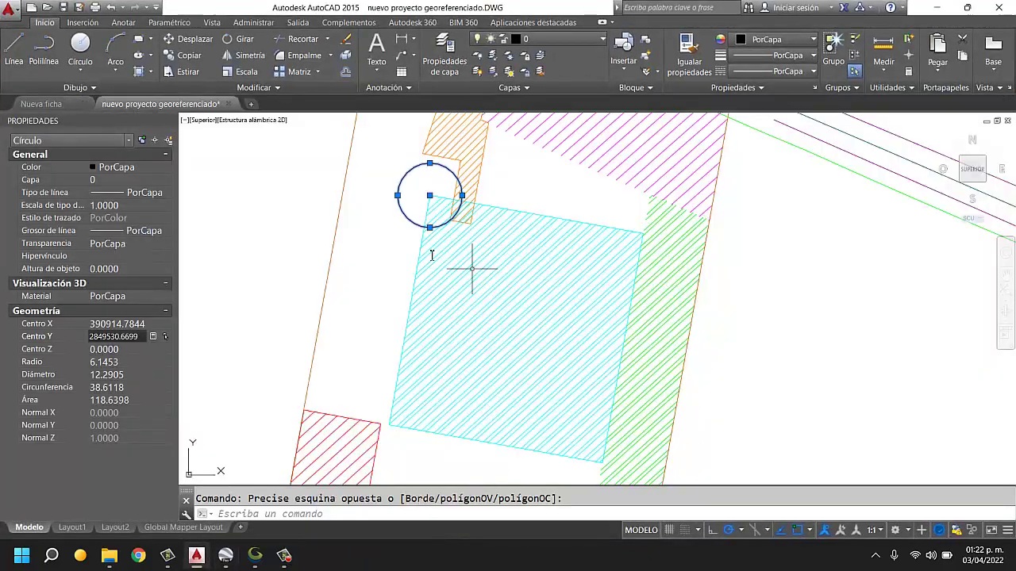
Step: Deselect the circle on the cyan polygon's corner, zoom out, and minimize AutoCAD to reveal Google Earth's placemark
{"action": "scroll", "coordinate": [432, 255], "scroll_direction": "down", "scroll_amount": 2}
{"action": "key", "text": "Escape"}
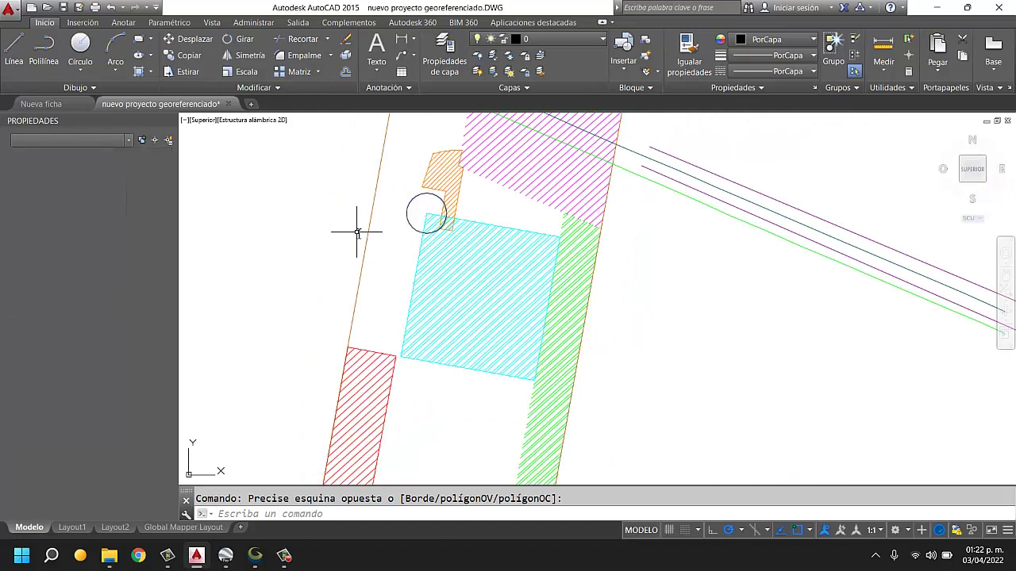
{"action": "key", "text": "Escape"}
{"action": "scroll", "coordinate": [349, 267], "scroll_direction": "down", "scroll_amount": 3}
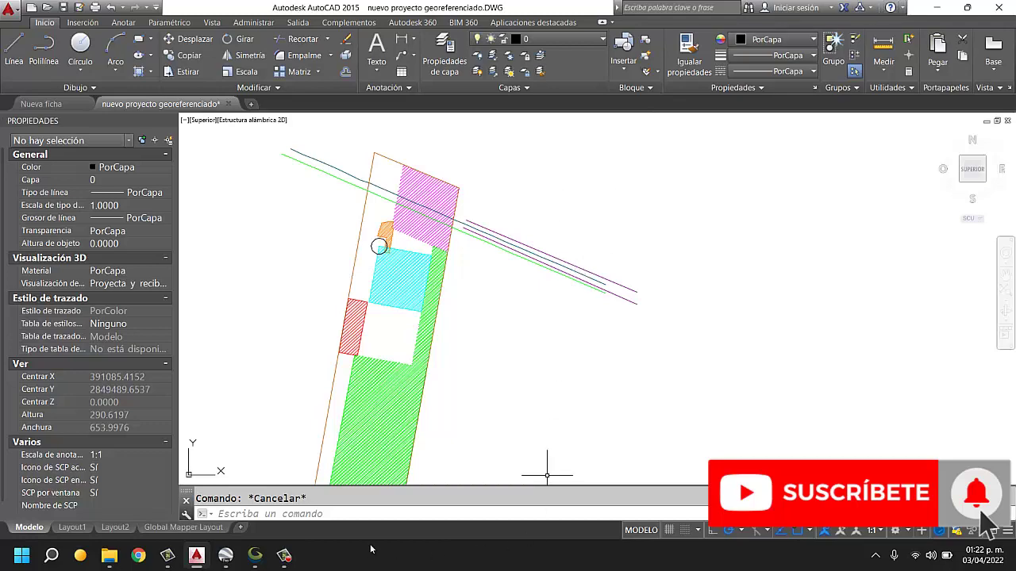
{"action": "left_click", "coordinate": [937, 8]}
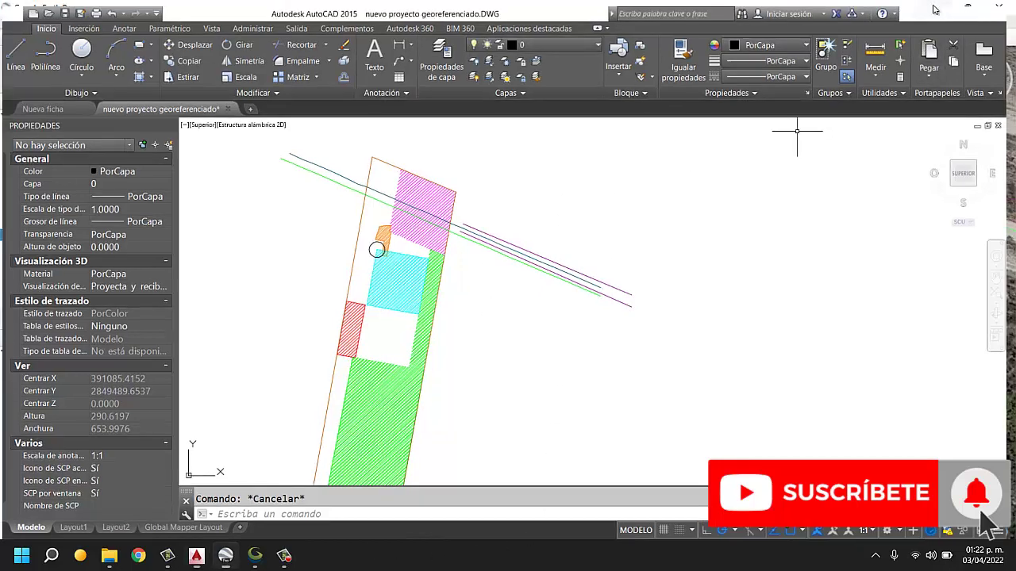